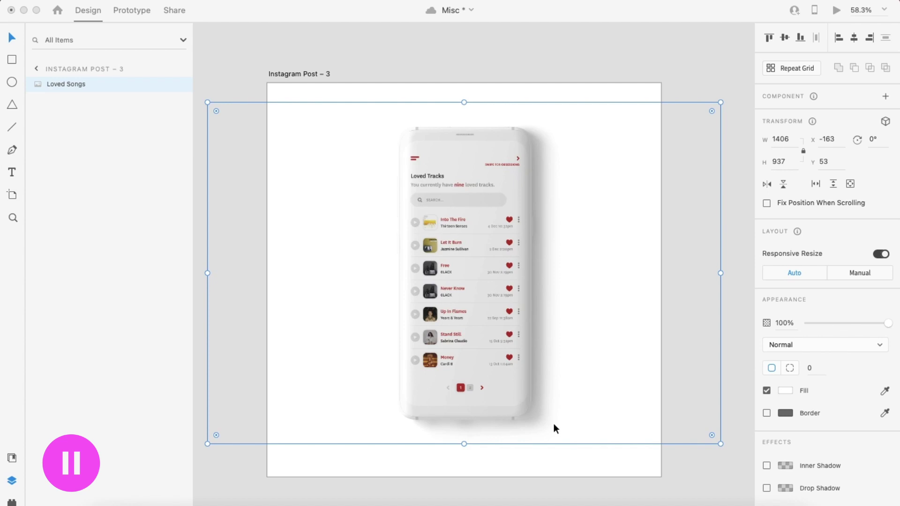
# - Set the fill of the Instagram Post – 3 artboard to light grey
pyautogui.click(313, 73)
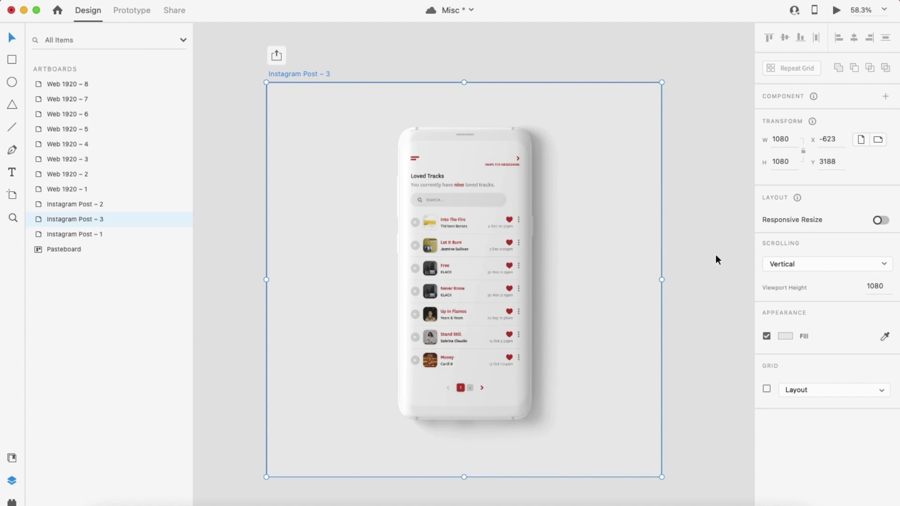
pyautogui.click(712, 265)
# - Duplicate the Loved Songs mockup in place and replace the copy's image with the Loved Songs Dark image
pyautogui.click(497, 332)
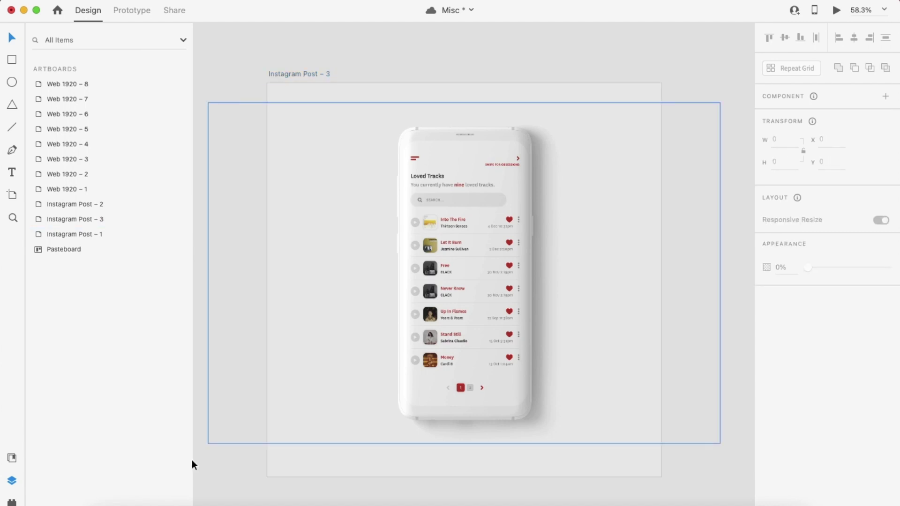
pyautogui.click(101, 505)
pyautogui.click(575, 154)
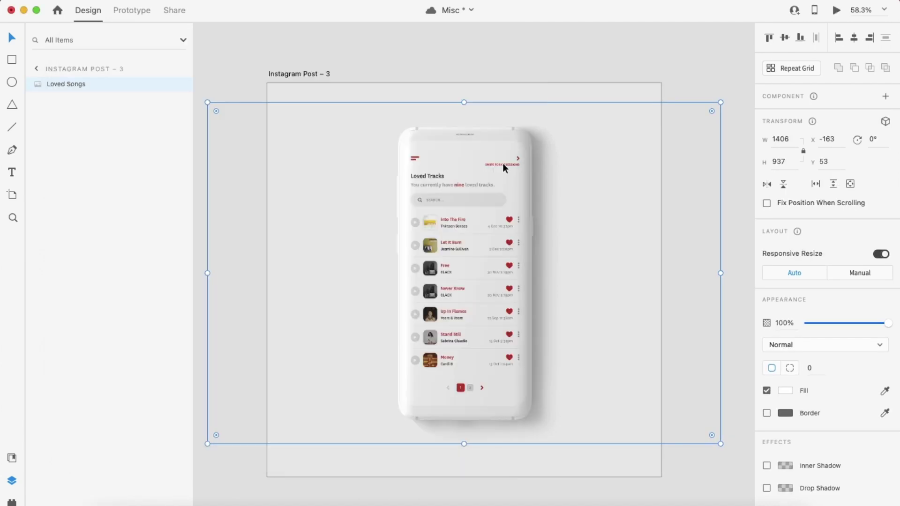
pyautogui.press('super+d')
pyautogui.click(101, 505)
pyautogui.moveTo(225, 46); pyautogui.dragTo(178, 43)
pyautogui.moveTo(204, 199); pyautogui.dragTo(498, 243)
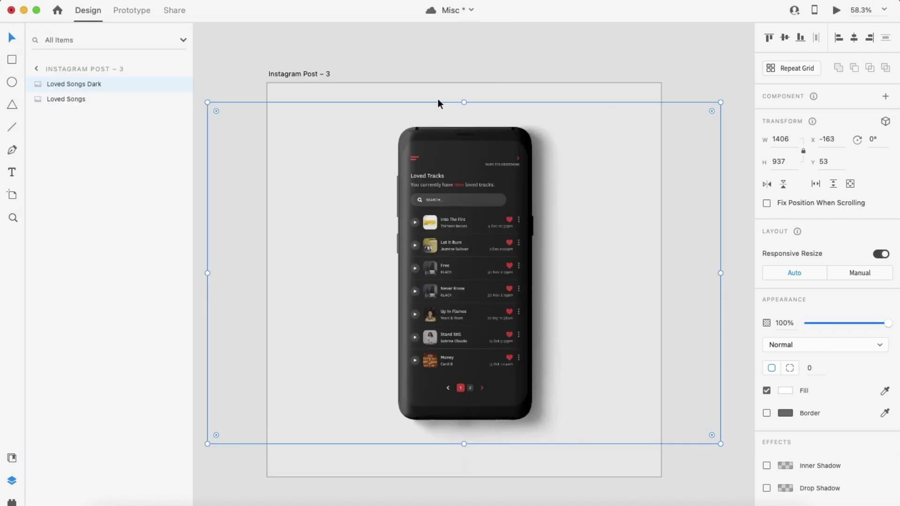
# - Draw a closed Pen path that extends above the Instagram Post – 3 artboard and zigzags across the upper part of the phone
pyautogui.click(425, 70)
pyautogui.scroll(1, 426, 69)
pyautogui.scroll(-1, 426, 69)
pyautogui.click(12, 150)
pyautogui.scroll(1, 281, 33)
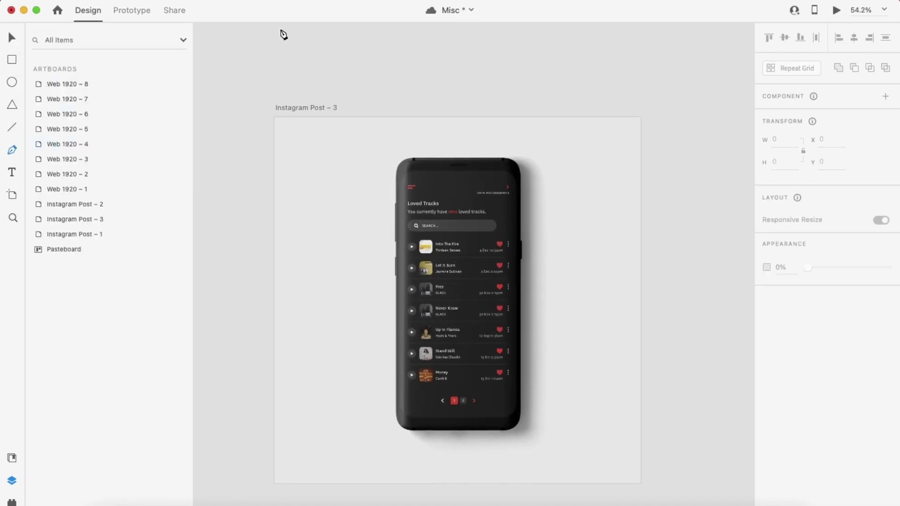
pyautogui.scroll(-1, 267, 42)
pyautogui.click(250, 46)
pyautogui.click(640, 46)
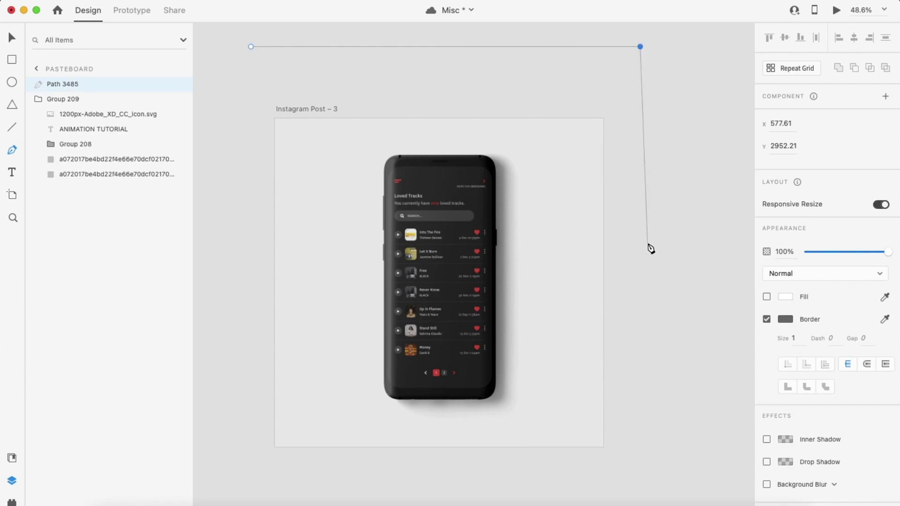
pyautogui.click(640, 234)
pyautogui.click(508, 141)
pyautogui.click(424, 233)
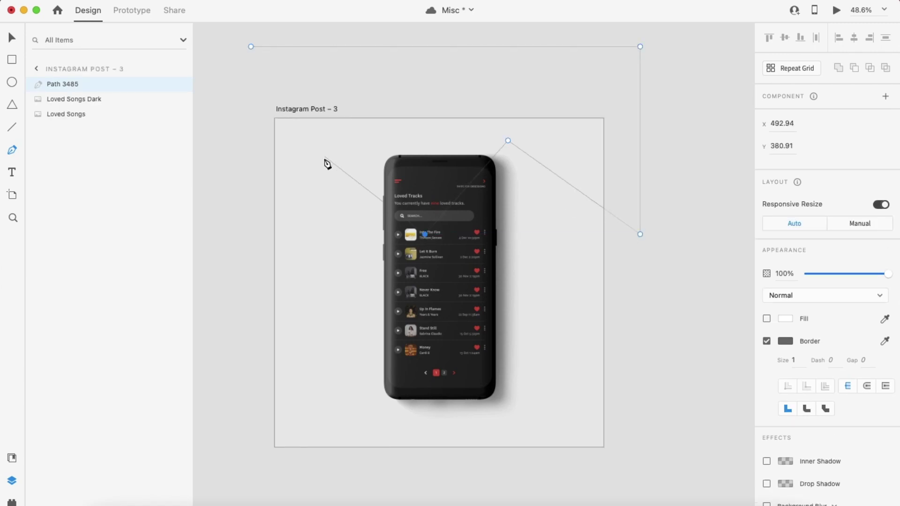
pyautogui.click(326, 172)
pyautogui.click(238, 213)
pyautogui.click(251, 47)
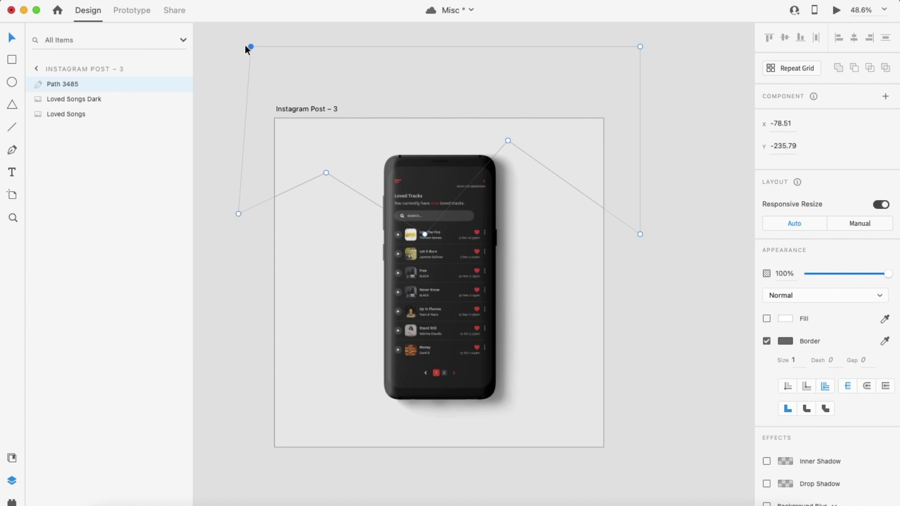
# - Convert the corner points along the path's zigzag lower edge into smooth curve points to form waves
pyautogui.doubleClick(326, 173)
pyautogui.doubleClick(508, 140)
pyautogui.doubleClick(424, 233)
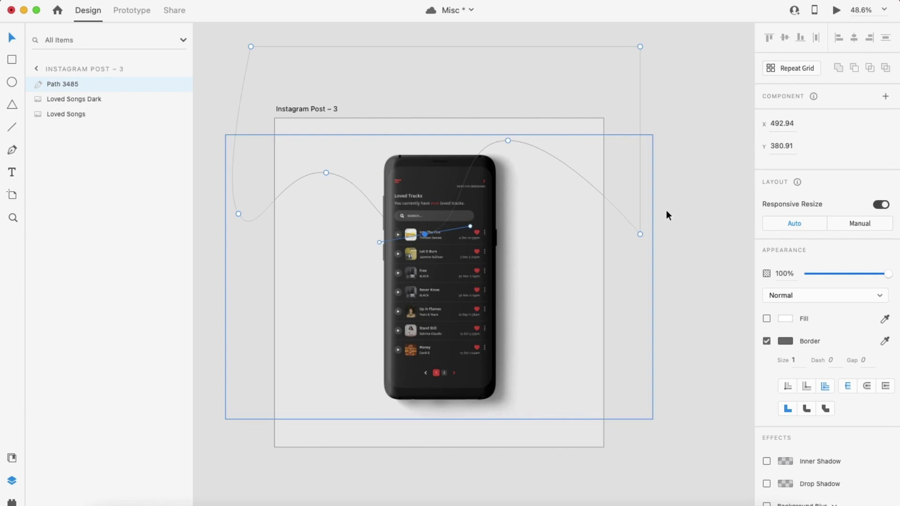
pyautogui.doubleClick(640, 235)
# - Move the path's two upper anchor points well above the artboard and slightly adjust the wave crest beside the phone
pyautogui.scroll(3, 629, 194)
pyautogui.scroll(-5, 629, 195)
pyautogui.moveTo(638, 173); pyautogui.dragTo(635, 55)
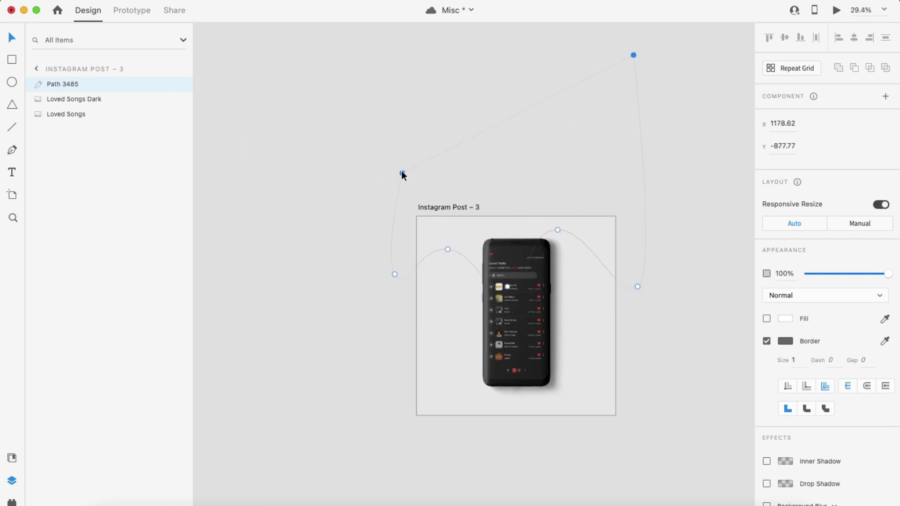
pyautogui.moveTo(402, 173); pyautogui.dragTo(409, 54)
pyautogui.scroll(2, 569, 253)
pyautogui.scroll(1, 570, 252)
pyautogui.moveTo(552, 221); pyautogui.dragTo(567, 235)
pyautogui.scroll(2, 645, 319)
# - Remove the wavy path's border and give it a near-black fill
pyautogui.press('Escape')
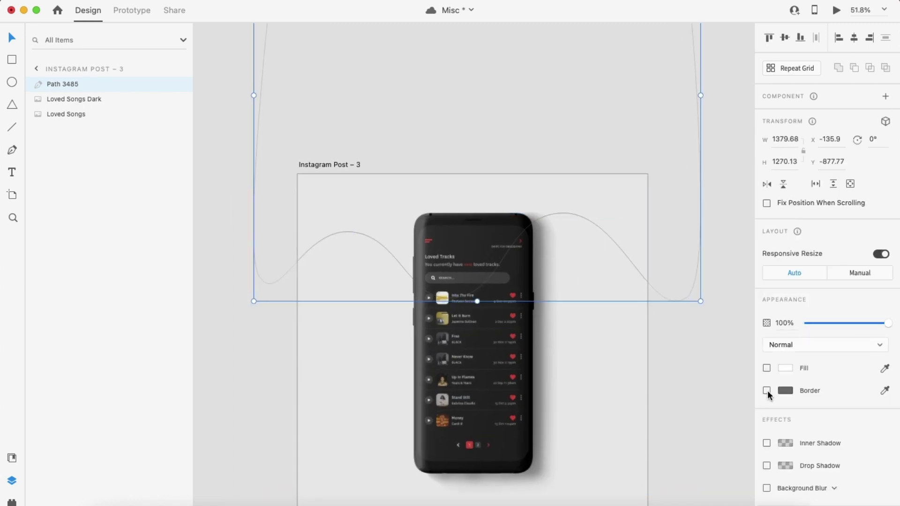
pyautogui.click(766, 391)
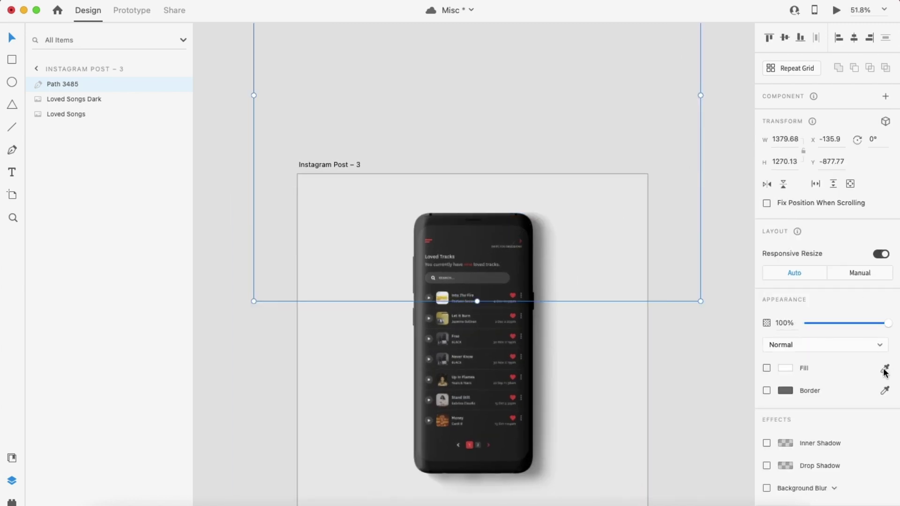
pyautogui.click(766, 368)
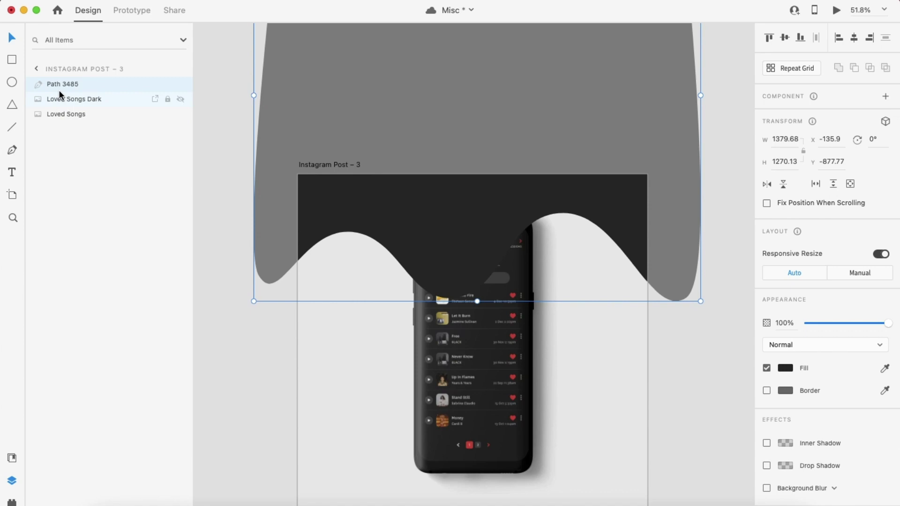
# - Move the wavy path beneath both phone mockups in the layer order and rename it BG Path
pyautogui.moveTo(60, 89); pyautogui.dragTo(72, 120)
pyautogui.doubleClick(68, 114)
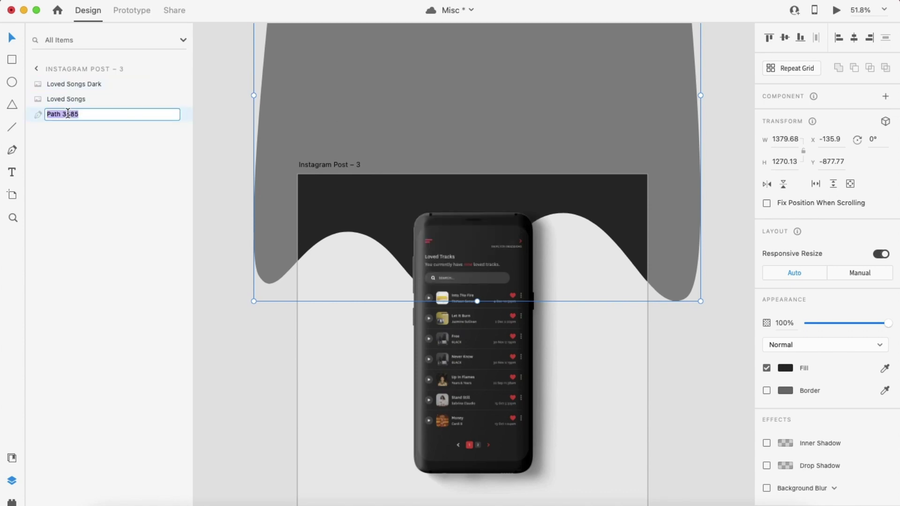
pyautogui.press('Return')
pyautogui.click(222, 325)
# - Duplicate BG Path, bring the copy in front of the mockups and shift it up to Y -888.77
pyautogui.click(426, 195)
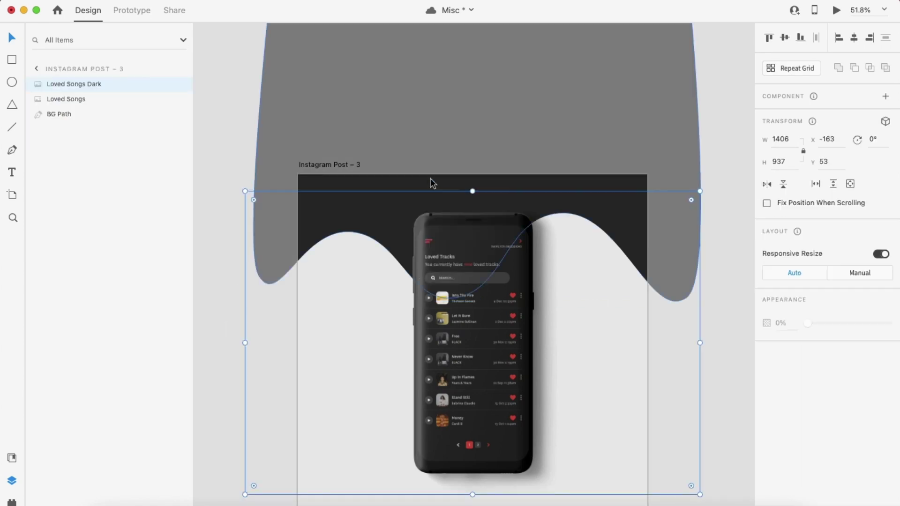
pyautogui.click(430, 180)
pyautogui.moveTo(432, 183); pyautogui.dragTo(420, 201)
# - Turn off the front BG Path copy's fill and add a border of size 20
pyautogui.click(766, 368)
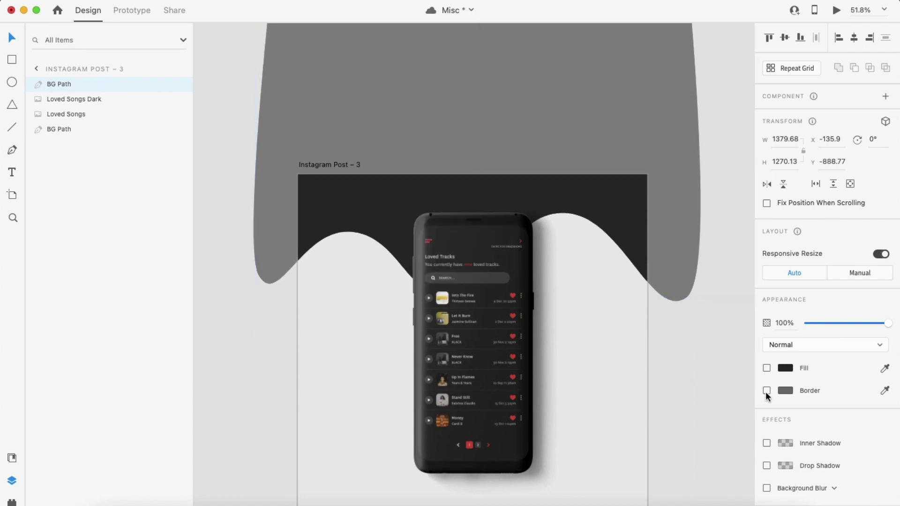
pyautogui.click(766, 390)
pyautogui.click(800, 412)
pyautogui.write('20')
# - Apply an Object Blur of 19 to the front BG Path copy
pyautogui.scroll(-3, 797, 375)
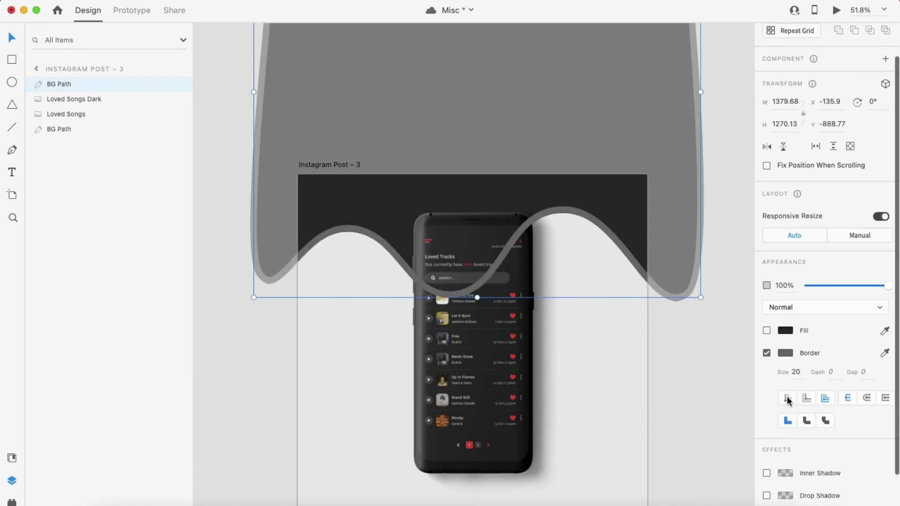
pyautogui.click(766, 471)
pyautogui.click(802, 471)
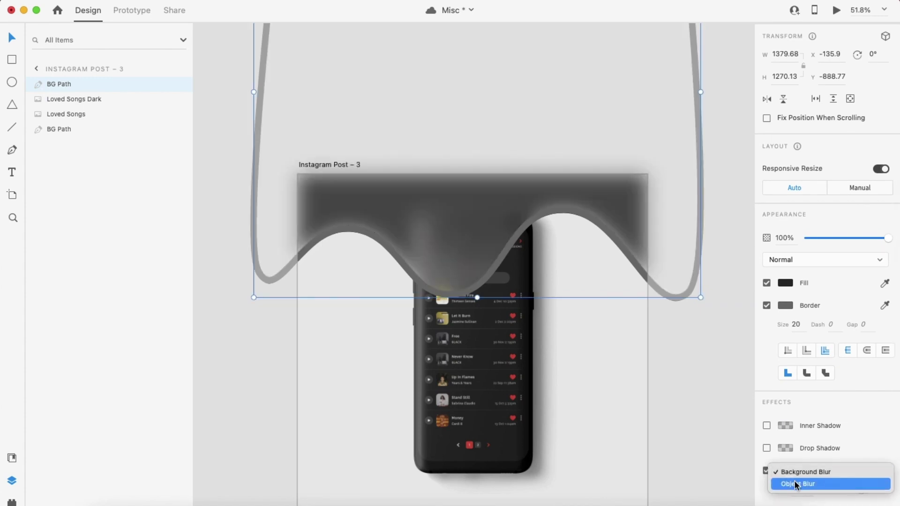
pyautogui.click(797, 483)
pyautogui.click(798, 490)
pyautogui.write('19')
pyautogui.press('Return')
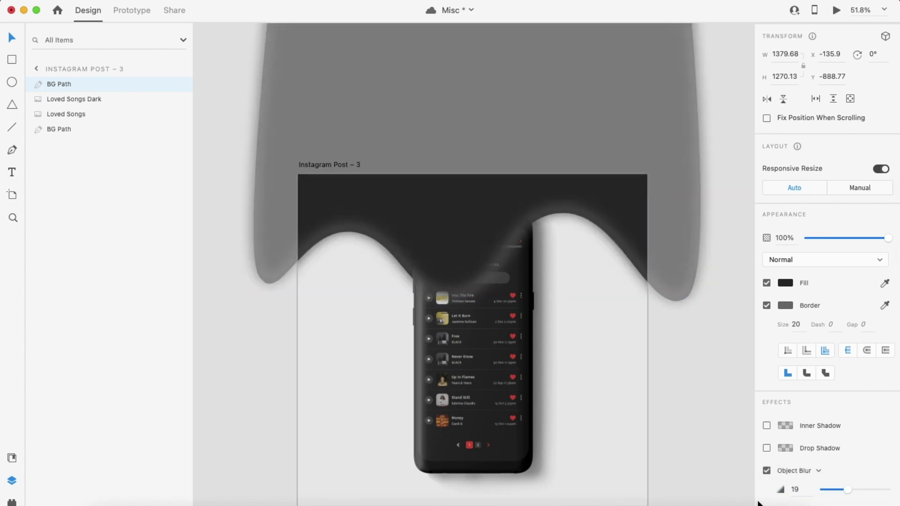
# - Shift the blurred BG Path copy up to Y -928.77
pyautogui.hotkey('shift', 'Up')
pyautogui.hotkey('shift', 'Up')
pyautogui.hotkey('shift', 'Up')
pyautogui.hotkey('shift', 'Up')
pyautogui.press('Escape')
pyautogui.press('super+v')
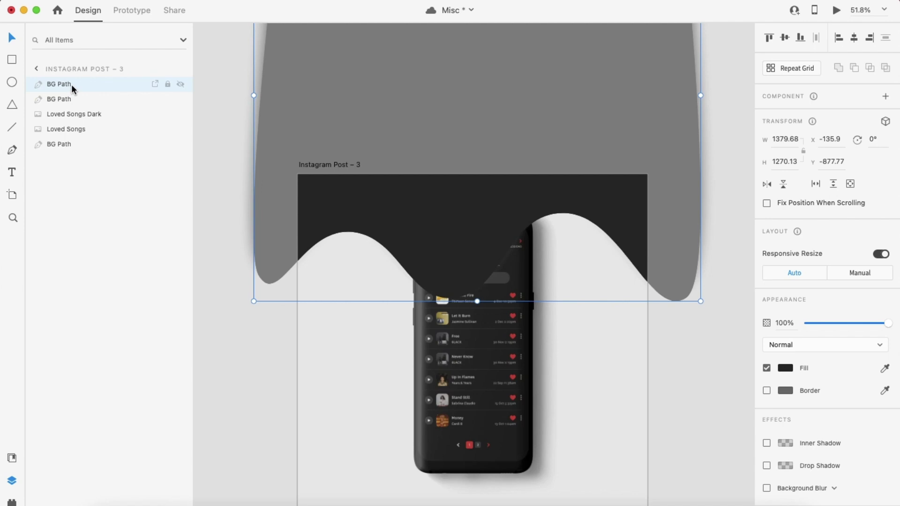
pyautogui.moveTo(71, 85)
pyautogui.mouseDown()
pyautogui.moveTo(70, 105)
pyautogui.moveTo(71, 82)
pyautogui.mouseUp()
pyautogui.press('Delete')
# - Rename the blurred BG Path copy as Light Shadow
pyautogui.click(59, 84)
pyautogui.doubleClick(55, 85)
pyautogui.write('L')
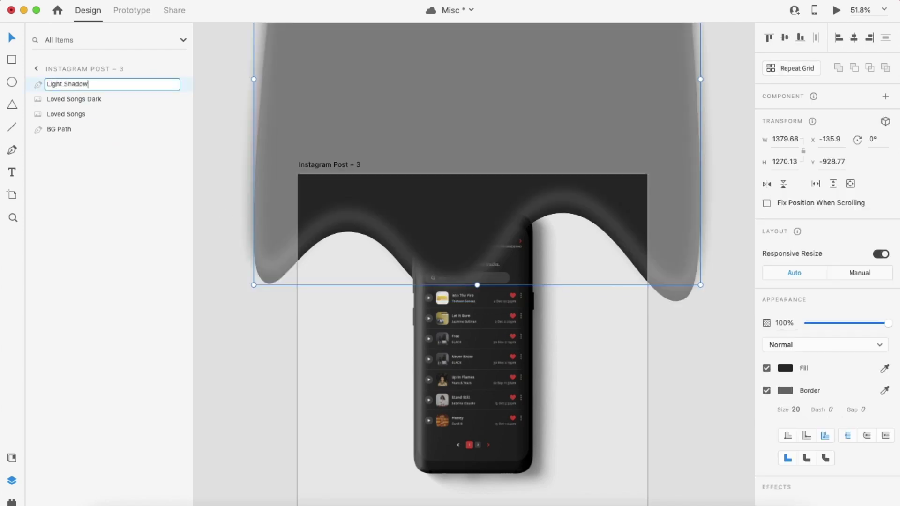
pyautogui.write('ight Shadow')
pyautogui.press('Return')
# - Duplicate Light Shadow and rename the copy as Dark Shadow
pyautogui.press('super+d')
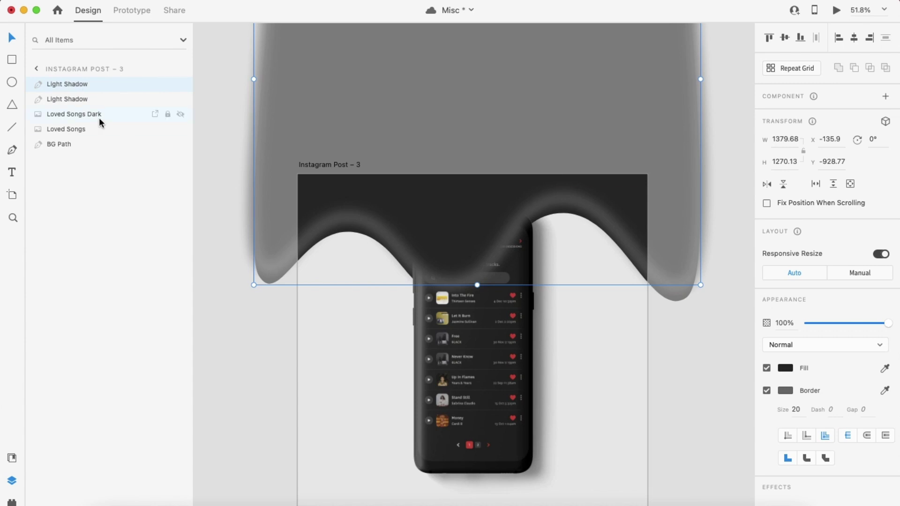
pyautogui.doubleClick(63, 84)
pyautogui.write('Dark Shadow')
pyautogui.press('Return')
# - Turn off Dark Shadow's fill and change its border colour to black
pyautogui.click(767, 368)
pyautogui.click(784, 390)
pyautogui.click(873, 392)
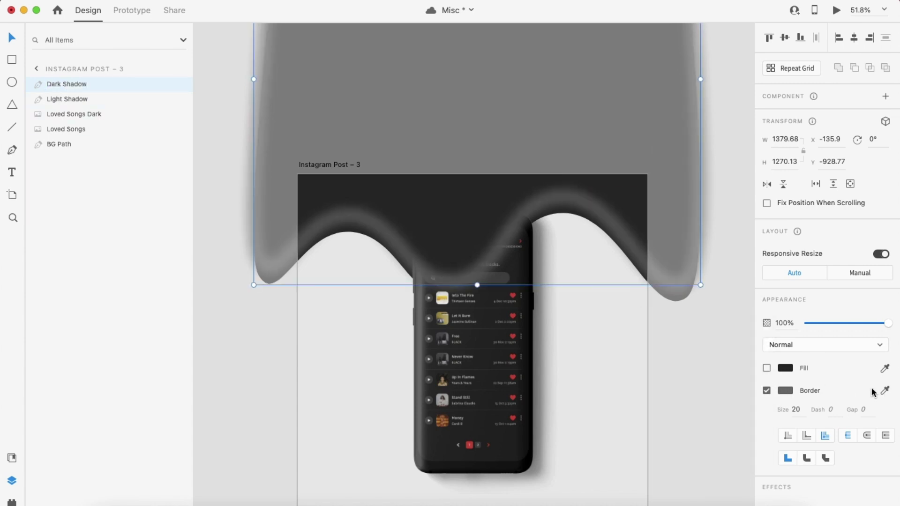
pyautogui.click(784, 391)
pyautogui.click(636, 405)
pyautogui.moveTo(620, 408); pyautogui.dragTo(617, 415)
pyautogui.click(784, 389)
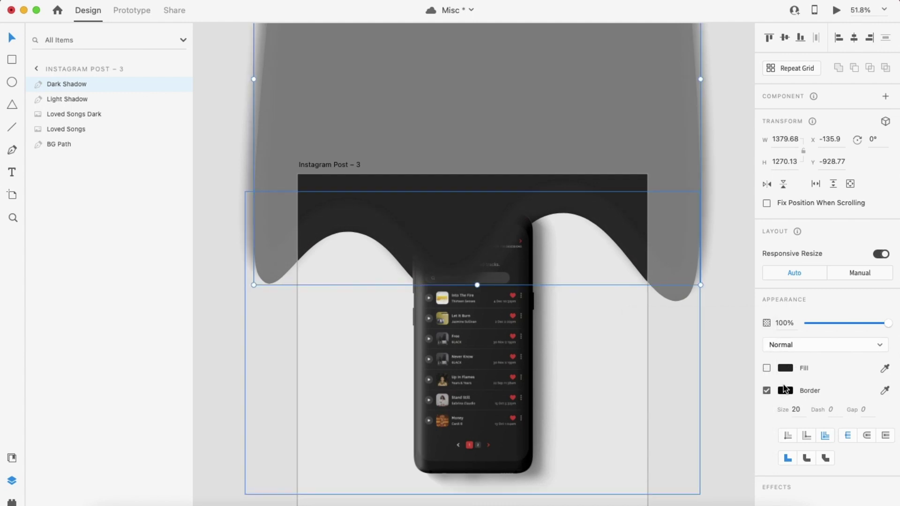
# - Shift Dark Shadow down to Y -898.77
pyautogui.hotkey('shift', 'Down')
pyautogui.hotkey('shift', 'Down')
pyautogui.hotkey('shift', 'Down')
# - Set Light Shadow's Object Blur to 35 and shift both shadow paths up by 10 px
pyautogui.scroll(-5, 875, 466)
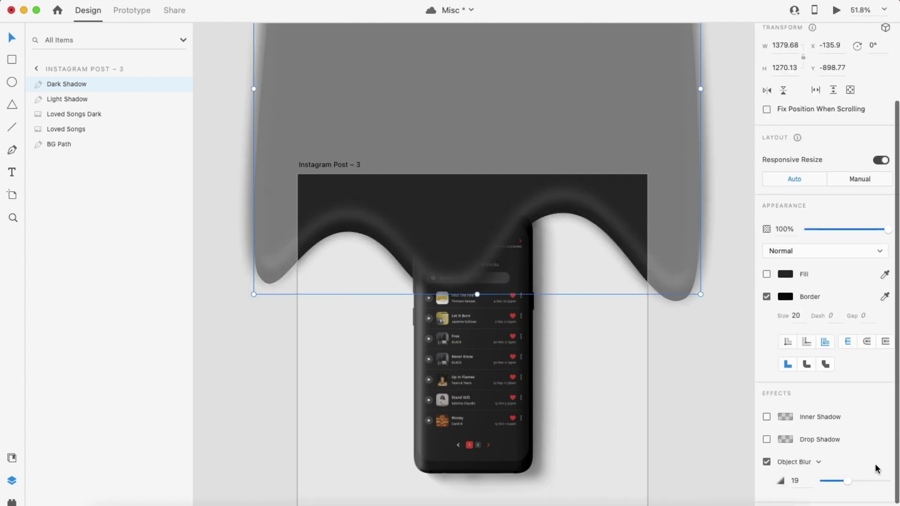
pyautogui.click(76, 98)
pyautogui.scroll(-5, 806, 478)
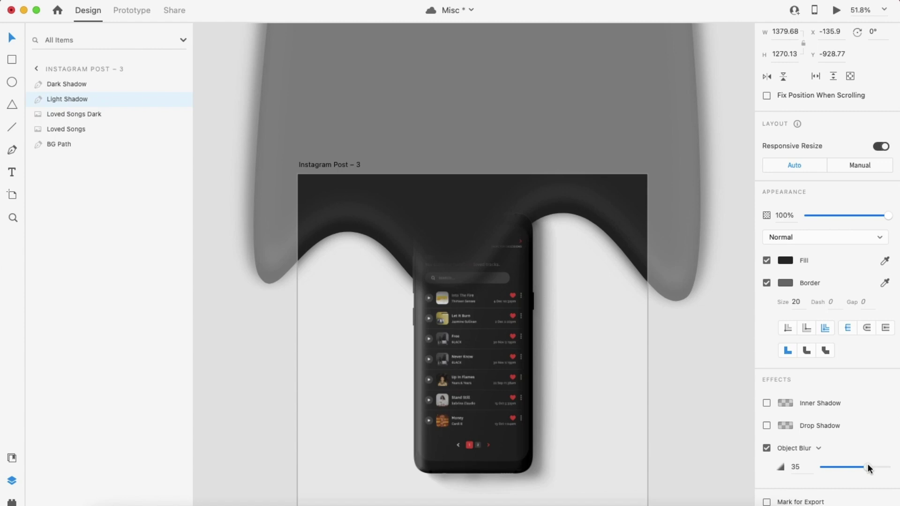
pyautogui.keyDown('shift'); pyautogui.click(77, 83); pyautogui.keyUp('shift')
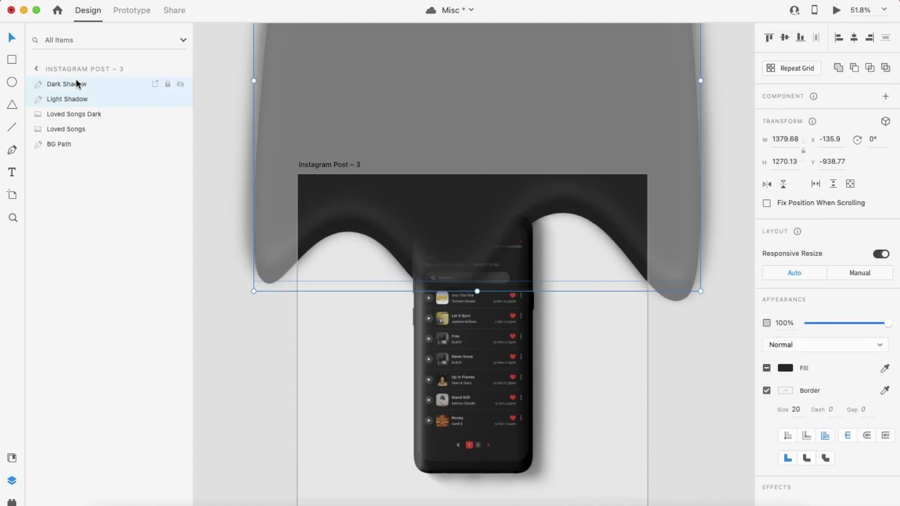
# - Lower Light Shadow's opacity and move both shadow layers beneath the phone mockups, directly above BG Path
pyautogui.click(63, 100)
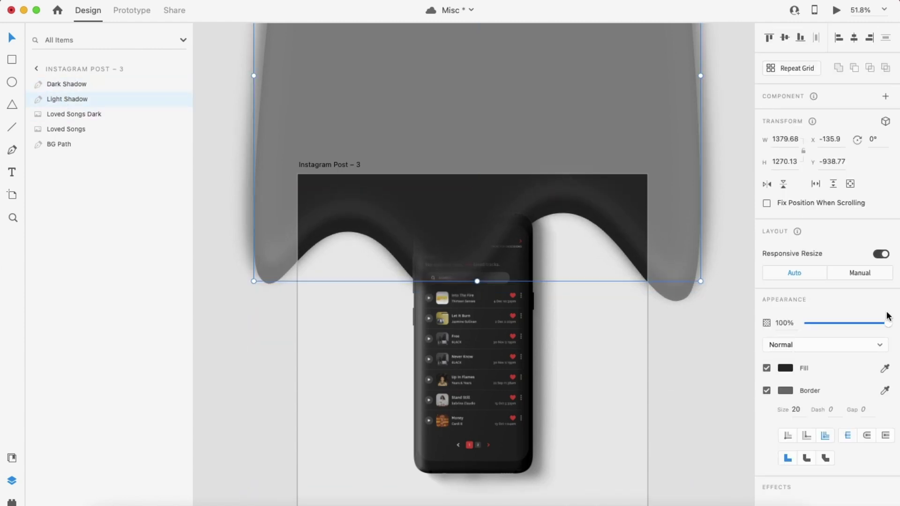
pyautogui.moveTo(886, 323); pyautogui.dragTo(867, 325)
pyautogui.keyDown('shift'); pyautogui.click(89, 85); pyautogui.keyUp('shift')
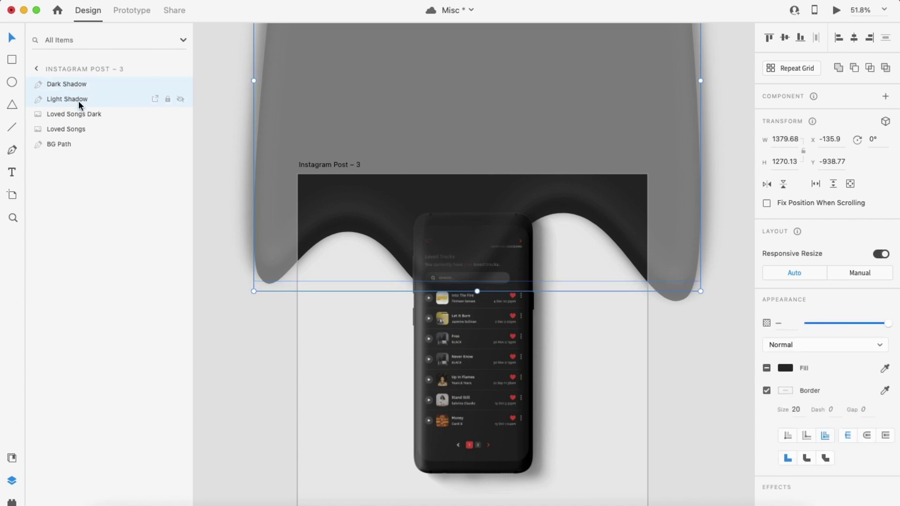
pyautogui.moveTo(80, 101); pyautogui.dragTo(80, 141)
pyautogui.click(219, 173)
pyautogui.scroll(3, 599, 251)
pyautogui.scroll(-4, 599, 250)
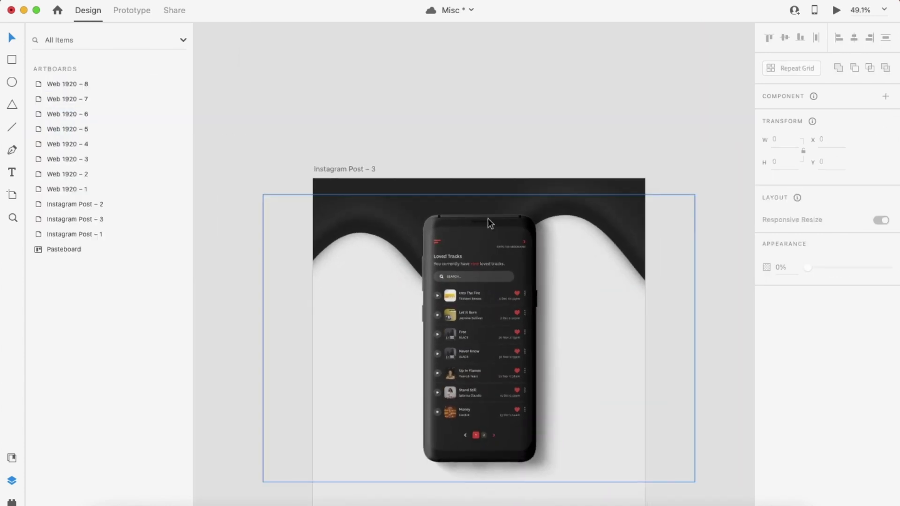
pyautogui.click(362, 169)
pyautogui.click(463, 273)
pyautogui.click(464, 277)
pyautogui.click(70, 114)
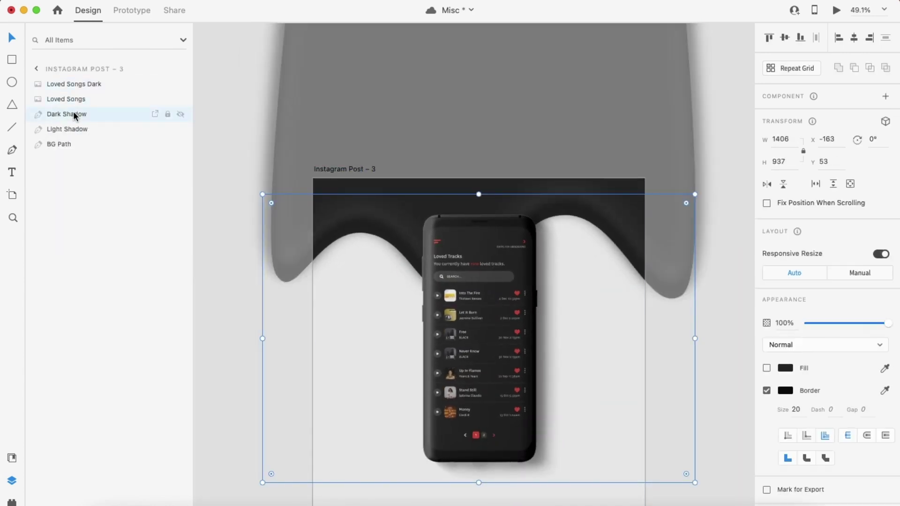
# - Duplicate the Instagram Post – 3 artboard to its right, placing the copy at X 1033, Y 3188
pyautogui.scroll(-2, 347, 144)
pyautogui.scroll(-2, 346, 142)
pyautogui.scroll(1, 345, 142)
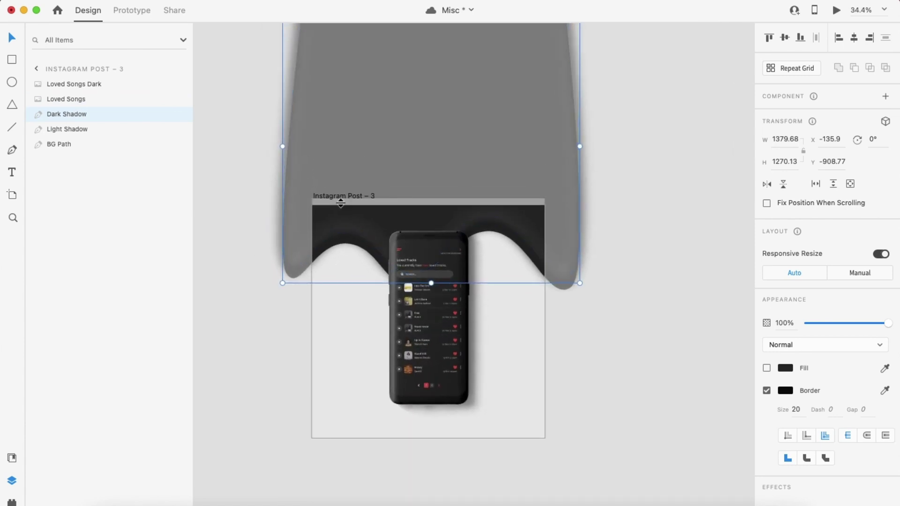
pyautogui.scroll(-3, 338, 197)
pyautogui.moveTo(310, 194); pyautogui.dragTo(619, 198)
pyautogui.hscroll(3, 713, 258)
pyautogui.scroll(1, 656, 234)
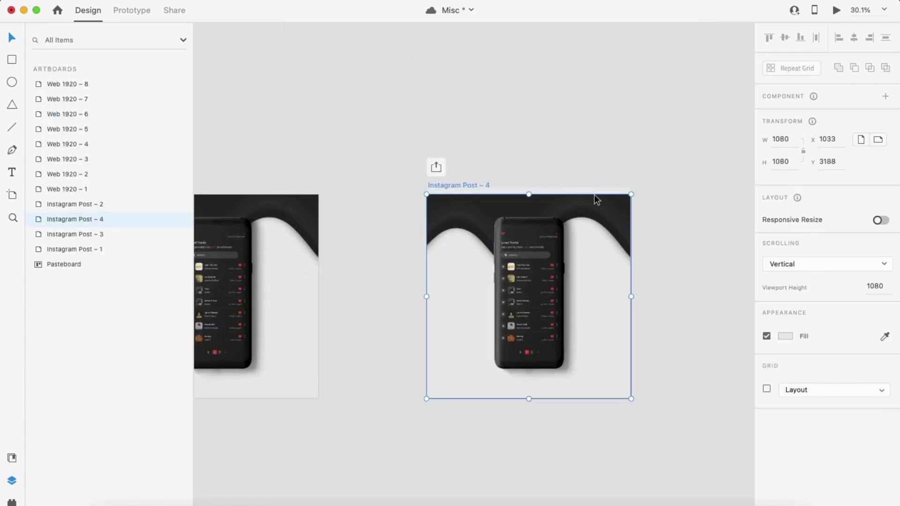
# - Select BG Path on the Instagram Post – 4 artboard and shift it down to Y -747.77
pyautogui.click(595, 201)
pyautogui.click(86, 144)
pyautogui.scroll(1, 386, 201)
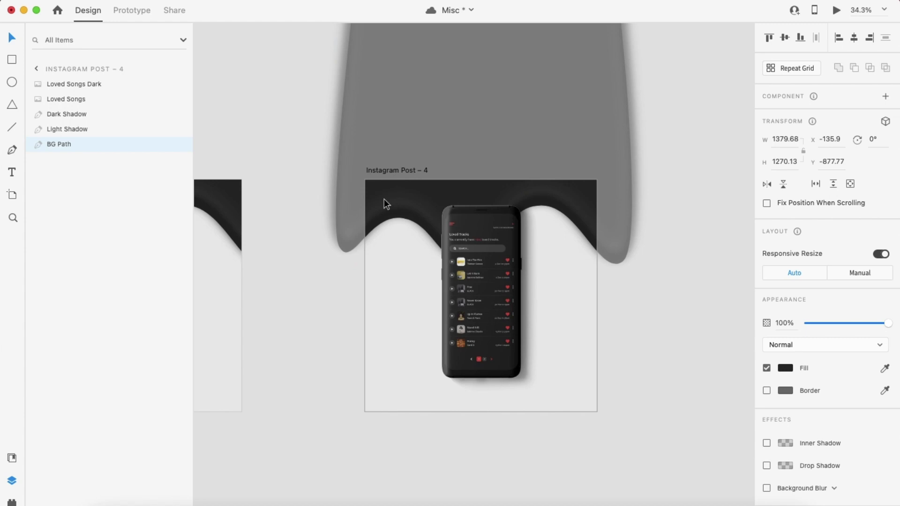
pyautogui.scroll(-1, 453, 216)
pyautogui.press('Escape')
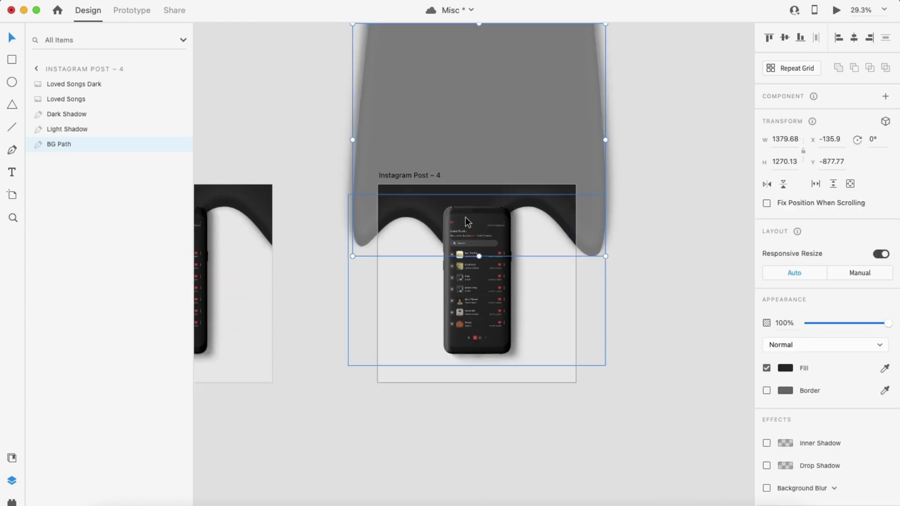
pyautogui.hotkey('shift', 'Down')
pyautogui.hotkey('shift', 'Down')
pyautogui.hotkey('shift', 'Down')
pyautogui.hotkey('shift', 'Down')
pyautogui.hotkey('shift', 'Down')
pyautogui.hotkey('shift', 'Down')
pyautogui.hotkey('shift', 'Down')
pyautogui.hotkey('shift', 'Down')
pyautogui.hotkey('shift', 'Down')
pyautogui.hotkey('shift', 'Down')
pyautogui.hotkey('shift', 'Down')
pyautogui.hotkey('shift', 'Down')
pyautogui.hotkey('shift', 'Down')
pyautogui.moveTo(468, 222); pyautogui.dragTo(467, 221)
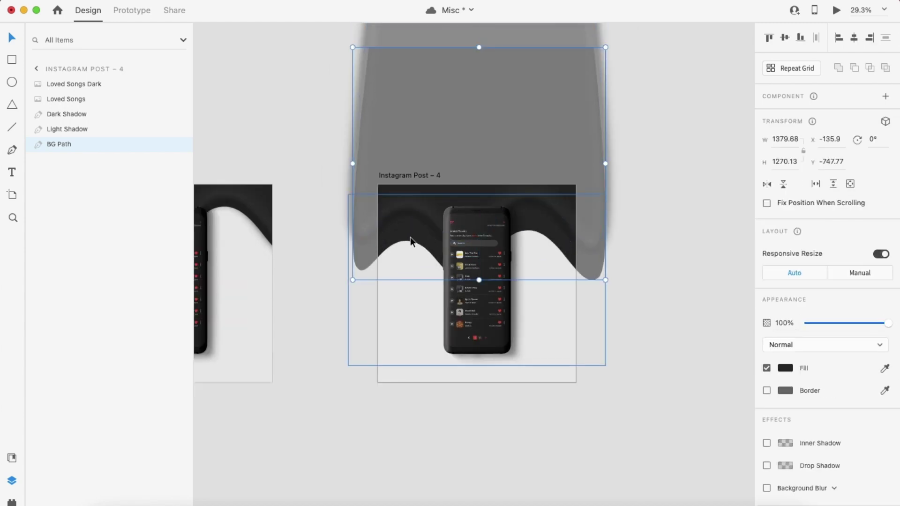
pyautogui.scroll(2, 383, 256)
pyautogui.click(379, 326)
pyautogui.press('super+z')
pyautogui.hotkey('shift', 'Down')
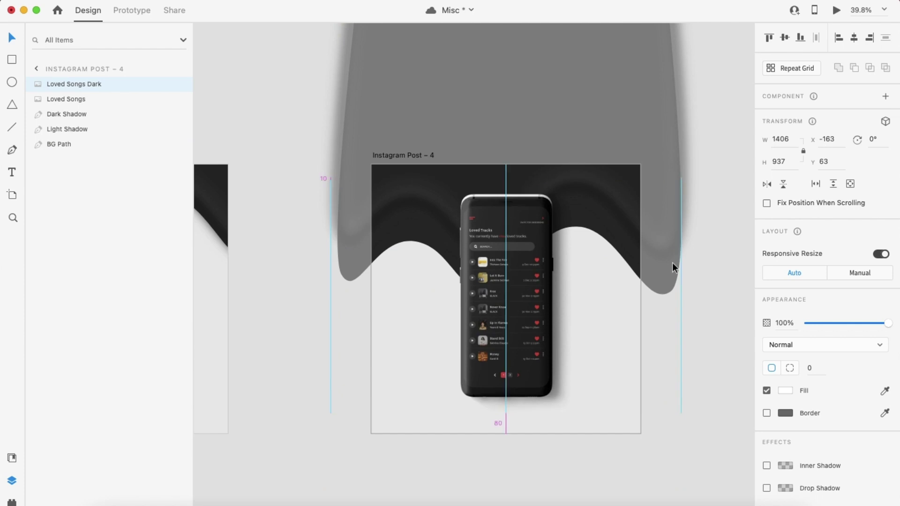
pyautogui.press('super+z')
# - Shift BG Path on Instagram Post – 4 further down to Y -187.77, leaving the Loved Songs Dark mockup in place
pyautogui.click(103, 149)
pyautogui.hotkey('shift', 'Down')
pyautogui.hotkey('shift', 'Down')
pyautogui.hotkey('shift', 'Down')
pyautogui.hotkey('shift', 'Down')
pyautogui.hotkey('shift', 'Down')
pyautogui.hotkey('shift', 'Down')
pyautogui.hotkey('shift', 'Down')
pyautogui.hotkey('shift', 'Down')
pyautogui.hotkey('shift', 'Down')
pyautogui.hotkey('shift', 'Down')
pyautogui.hotkey('shift', 'Down')
pyautogui.hotkey('shift', 'Down')
pyautogui.hotkey('shift', 'Down')
pyautogui.hotkey('shift', 'Down')
pyautogui.hotkey('shift', 'Down')
pyautogui.hotkey('shift', 'Down')
pyautogui.hotkey('shift', 'Down')
pyautogui.hotkey('shift', 'Down')
pyautogui.hotkey('shift', 'Down')
pyautogui.hotkey('shift', 'Down')
pyautogui.hotkey('shift', 'Down')
pyautogui.hotkey('shift', 'Down')
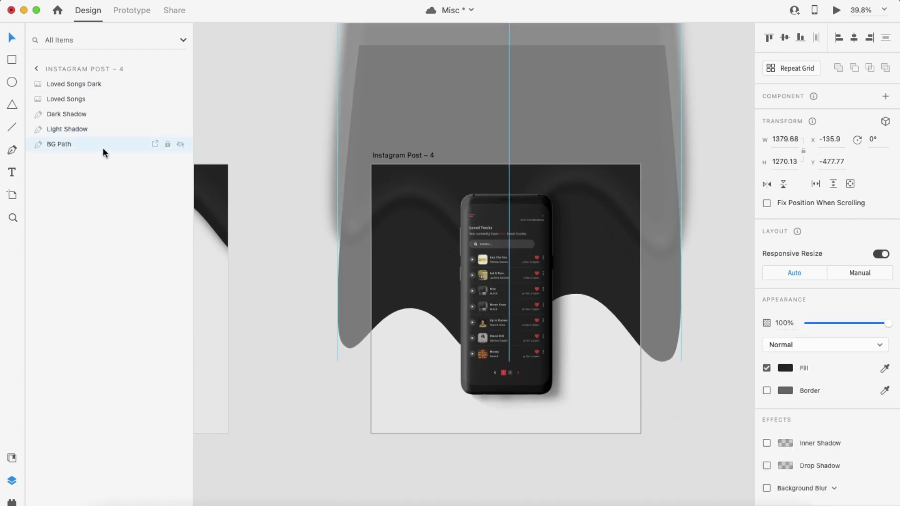
pyautogui.moveTo(392, 301); pyautogui.dragTo(393, 333)
pyautogui.press('super+z')
pyautogui.click(62, 149)
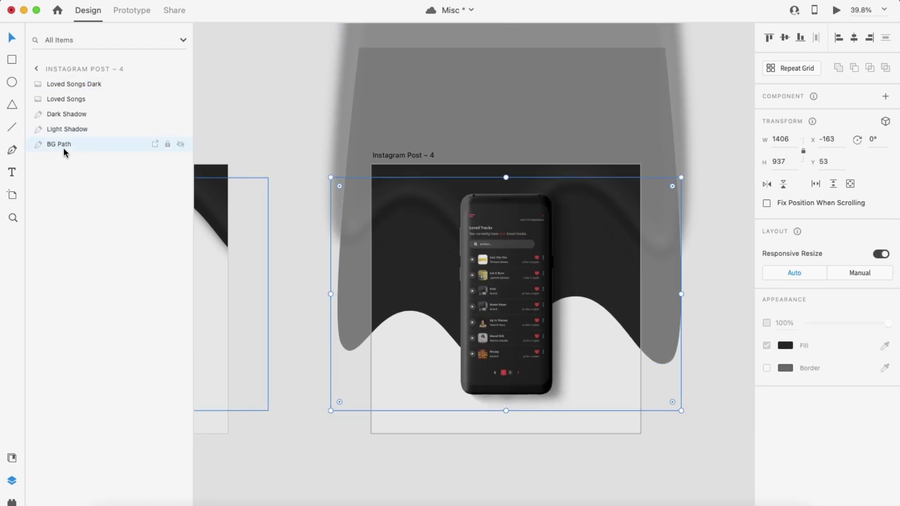
pyautogui.hotkey('shift', 'Down')
pyautogui.hotkey('shift', 'Down')
pyautogui.hotkey('shift', 'Down')
pyautogui.hotkey('shift', 'Down')
pyautogui.hotkey('shift', 'Down')
pyautogui.hotkey('shift', 'Down')
pyautogui.hotkey('shift', 'Down')
pyautogui.hotkey('shift', 'Down')
pyautogui.hotkey('shift', 'Down')
pyautogui.hotkey('shift', 'Down')
pyautogui.hotkey('shift', 'Down')
pyautogui.hotkey('shift', 'Down')
pyautogui.hotkey('shift', 'Down')
pyautogui.hotkey('shift', 'Down')
pyautogui.hotkey('shift', 'Down')
pyautogui.hotkey('shift', 'Down')
pyautogui.hotkey('shift', 'Down')
pyautogui.hotkey('shift', 'Down')
pyautogui.hotkey('shift', 'Down')
pyautogui.hotkey('shift', 'Down')
pyautogui.hotkey('shift', 'Down')
pyautogui.hotkey('shift', 'Down')
pyautogui.hotkey('shift', 'Down')
pyautogui.hotkey('shift', 'Down')
pyautogui.hotkey('shift', 'Down')
pyautogui.hotkey('shift', 'Down')
pyautogui.hotkey('shift', 'Down')
pyautogui.hotkey('shift', 'Down')
pyautogui.hotkey('shift', 'Down')
pyautogui.hotkey('shift', 'Up')
pyautogui.hotkey('shift', 'Up')
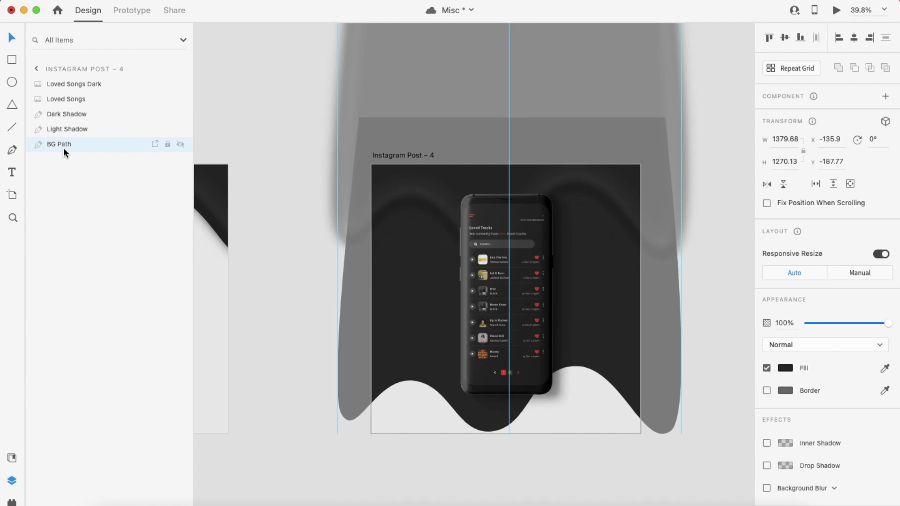
# - Reshape BG Path's anchor points into an inverted lower wave that extends below the artboard and widens past both sides
pyautogui.press('Return')
pyautogui.moveTo(413, 380); pyautogui.dragTo(492, 422)
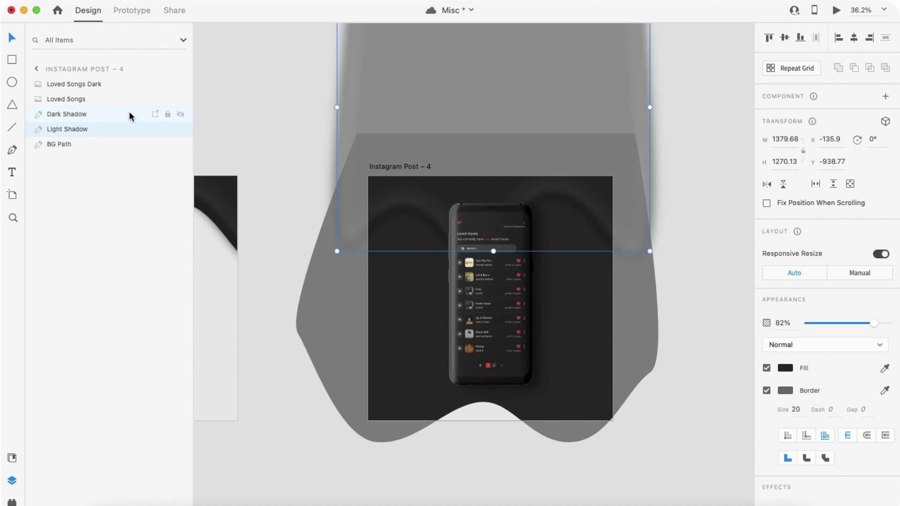
# - Shift Light Shadow down so its upper edge sits at Y -208.77, just above BG Path's upper edge
pyautogui.hotkey('shift', 'Down')
pyautogui.hotkey('shift', 'Down')
pyautogui.hotkey('shift', 'Down')
pyautogui.hotkey('shift', 'Down')
pyautogui.hotkey('shift', 'Down')
pyautogui.hotkey('shift', 'Down')
pyautogui.hotkey('shift', 'Down')
pyautogui.hotkey('shift', 'Down')
pyautogui.hotkey('shift', 'Down')
pyautogui.hotkey('shift', 'Down')
pyautogui.hotkey('shift', 'Down')
pyautogui.hotkey('shift', 'Down')
pyautogui.hotkey('shift', 'Down')
pyautogui.hotkey('shift', 'Down')
pyautogui.hotkey('shift', 'Down')
pyautogui.hotkey('shift', 'Down')
pyautogui.hotkey('shift', 'Down')
pyautogui.hotkey('shift', 'Down')
pyautogui.hotkey('shift', 'Down')
pyautogui.hotkey('shift', 'Down')
pyautogui.hotkey('shift', 'Down')
pyautogui.hotkey('shift', 'Down')
pyautogui.hotkey('shift', 'Down')
pyautogui.hotkey('shift', 'Down')
pyautogui.hotkey('shift', 'Down')
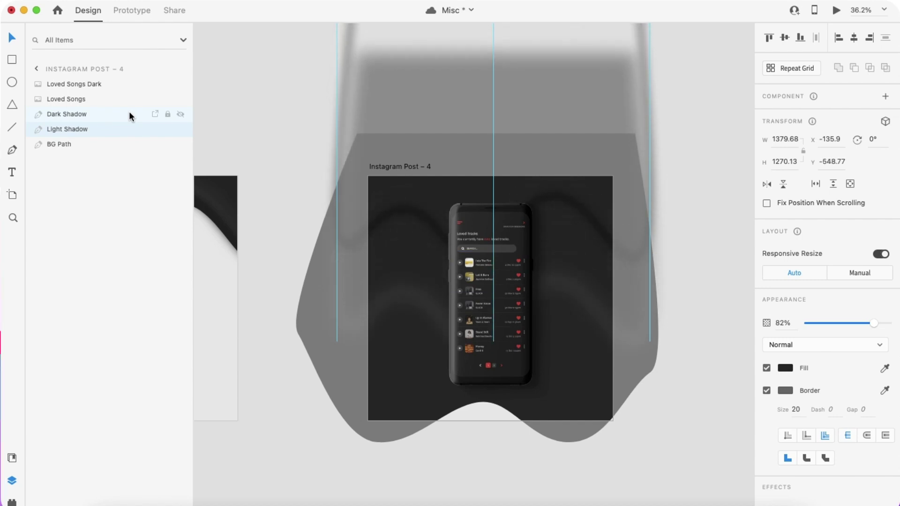
# - Reshape Light Shadow's anchor points to follow BG Path's outline, with the central crest at X 510.39, Y 919.83 and the left point at X -286, Y 655.62
pyautogui.press('Return')
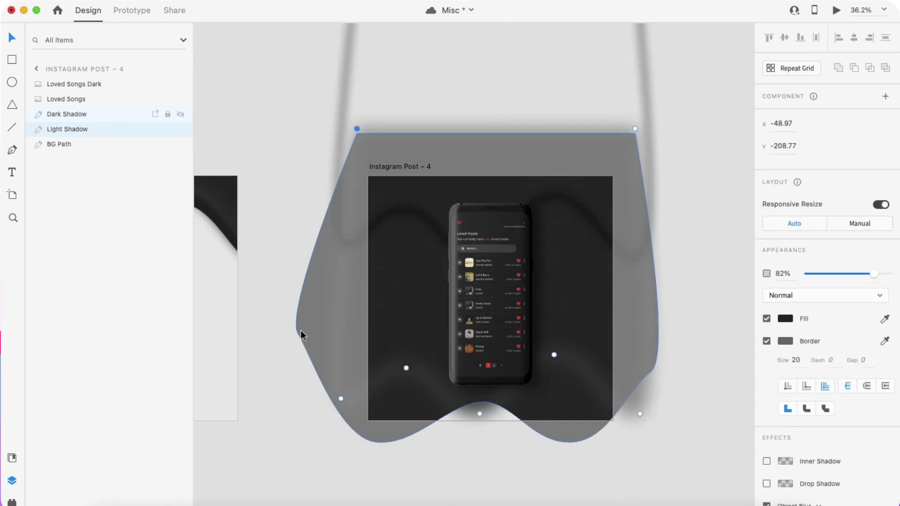
pyautogui.click(297, 329)
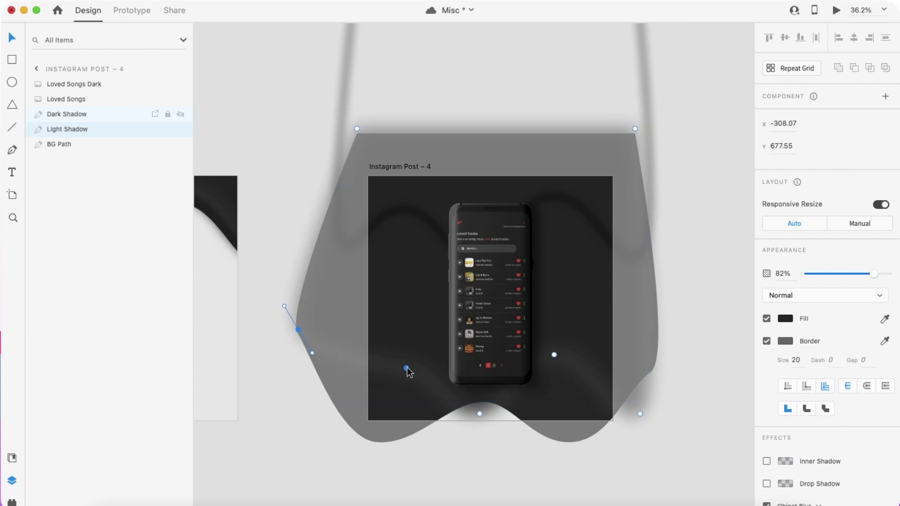
pyautogui.click(379, 428)
pyautogui.moveTo(479, 414); pyautogui.dragTo(478, 392)
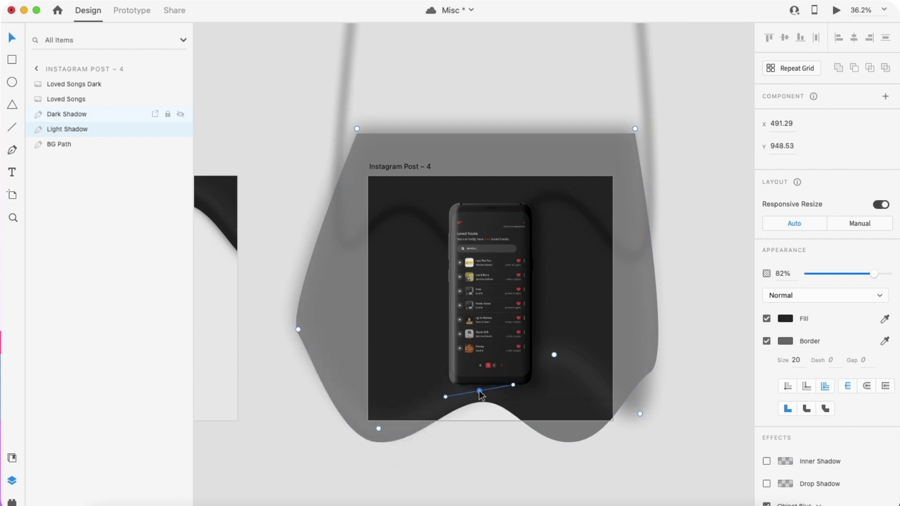
pyautogui.click(571, 432)
pyautogui.click(653, 357)
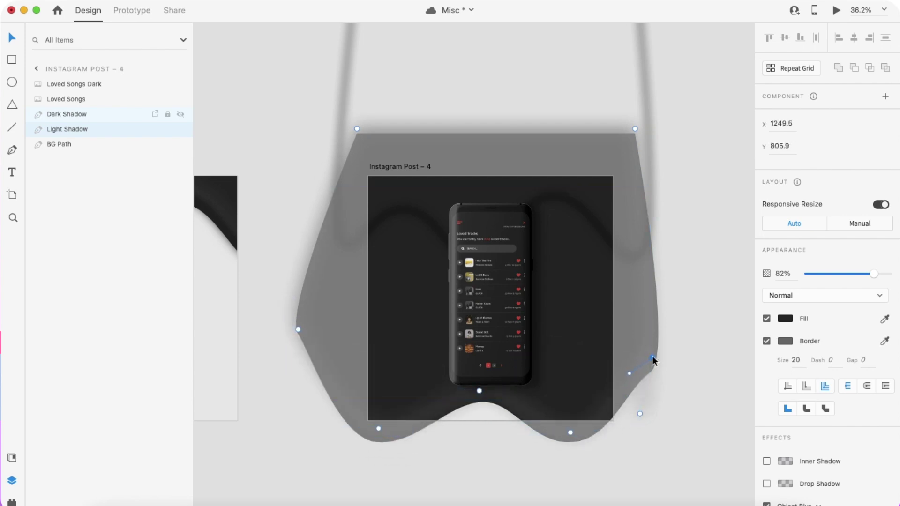
pyautogui.click(480, 390)
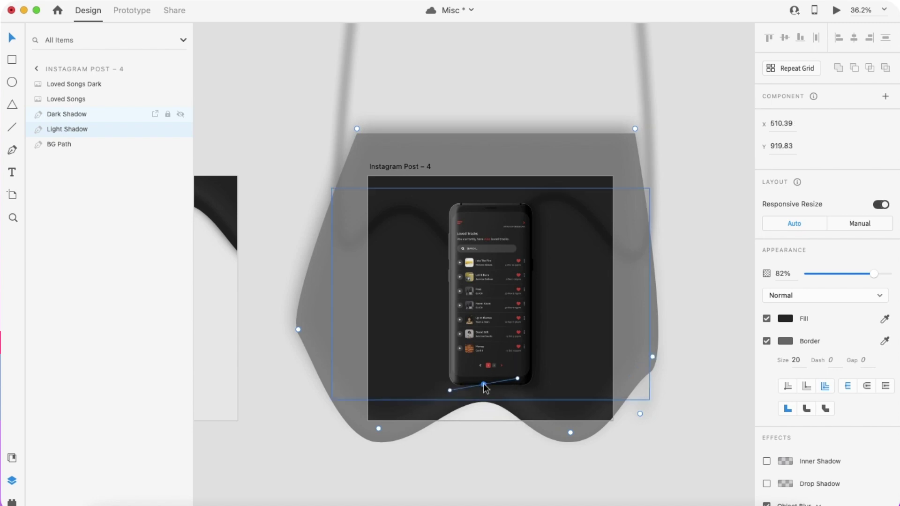
pyautogui.click(298, 330)
# - Shift Dark Shadow on Instagram Post – 4 down until its upper edge lies about level with BG Path's upper edge
pyautogui.click(69, 114)
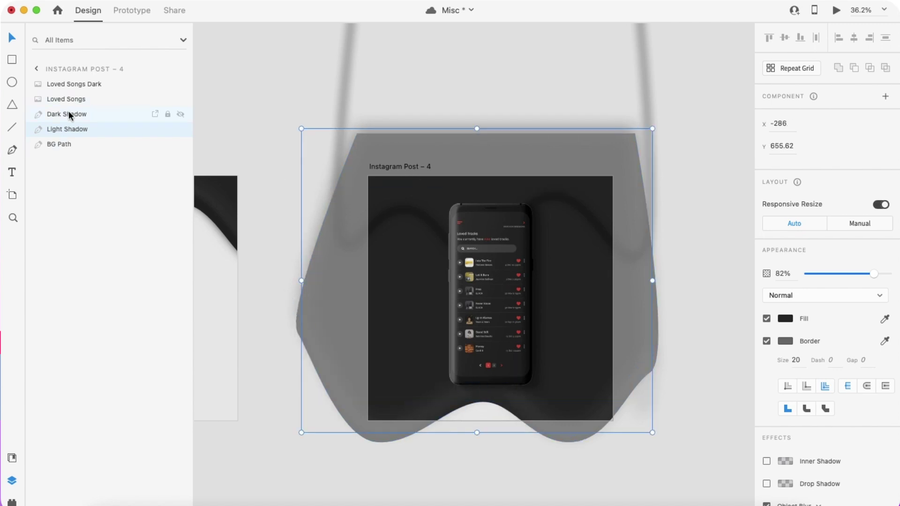
pyautogui.press('Escape')
pyautogui.hotkey('shift', 'Down')
pyautogui.hotkey('shift', 'Down')
pyautogui.hotkey('shift', 'Down')
pyautogui.hotkey('shift', 'Down')
pyautogui.hotkey('shift', 'Down')
pyautogui.hotkey('shift', 'Down')
pyautogui.hotkey('shift', 'Down')
pyautogui.hotkey('shift', 'Down')
pyautogui.hotkey('shift', 'Down')
pyautogui.hotkey('shift', 'Down')
pyautogui.hotkey('shift', 'Down')
pyautogui.hotkey('shift', 'Down')
pyautogui.hotkey('shift', 'Down')
pyautogui.hotkey('shift', 'Down')
pyautogui.hotkey('shift', 'Down')
pyautogui.hotkey('shift', 'Down')
pyautogui.hotkey('shift', 'Down')
pyautogui.hotkey('shift', 'Down')
pyautogui.hotkey('shift', 'Down')
pyautogui.hotkey('shift', 'Down')
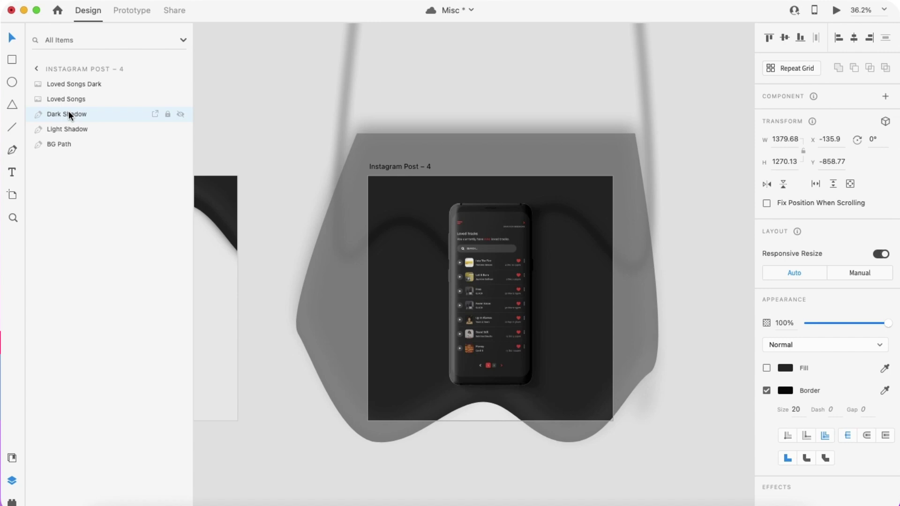
pyautogui.hotkey('shift', 'Down')
pyautogui.hotkey('shift', 'Down')
pyautogui.hotkey('shift', 'Down')
pyautogui.hotkey('shift', 'Down')
pyautogui.hotkey('shift', 'Down')
pyautogui.hotkey('shift', 'Down')
pyautogui.hotkey('shift', 'Down')
pyautogui.hotkey('shift', 'Down')
pyautogui.hotkey('shift', 'Down')
pyautogui.hotkey('shift', 'Down')
pyautogui.hotkey('shift', 'Down')
pyautogui.hotkey('shift', 'Down')
pyautogui.hotkey('shift', 'Down')
pyautogui.hotkey('shift', 'Down')
pyautogui.hotkey('shift', 'Down')
pyautogui.hotkey('shift', 'Down')
pyautogui.hotkey('shift', 'Down')
pyautogui.hotkey('shift', 'Down')
pyautogui.hotkey('shift', 'Down')
pyautogui.hotkey('shift', 'Down')
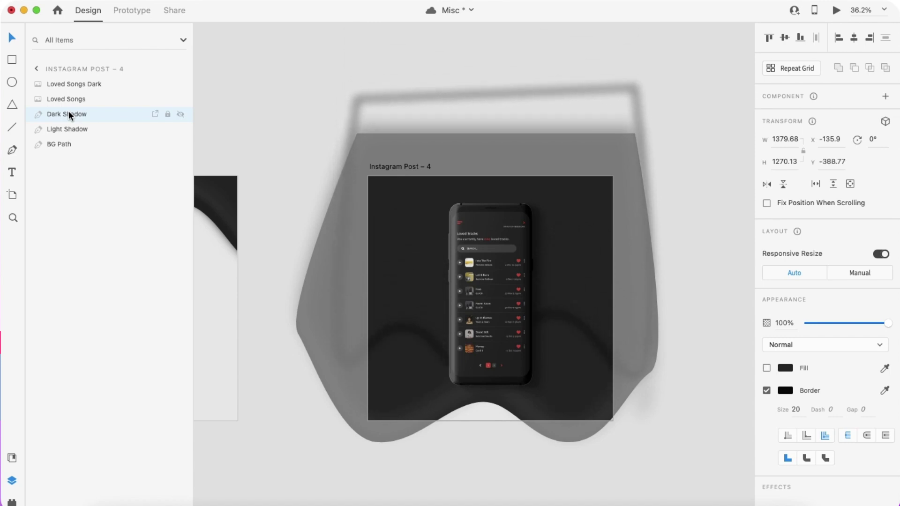
# - Reshape Dark Shadow's anchor points to follow BG Path's lower wave, with the troughs at X 34.26, Y 1157.93 and X 889.64, Y 1153.52
pyautogui.press('Return')
pyautogui.moveTo(341, 393); pyautogui.dragTo(303, 336)
pyautogui.moveTo(406, 370); pyautogui.dragTo(375, 438)
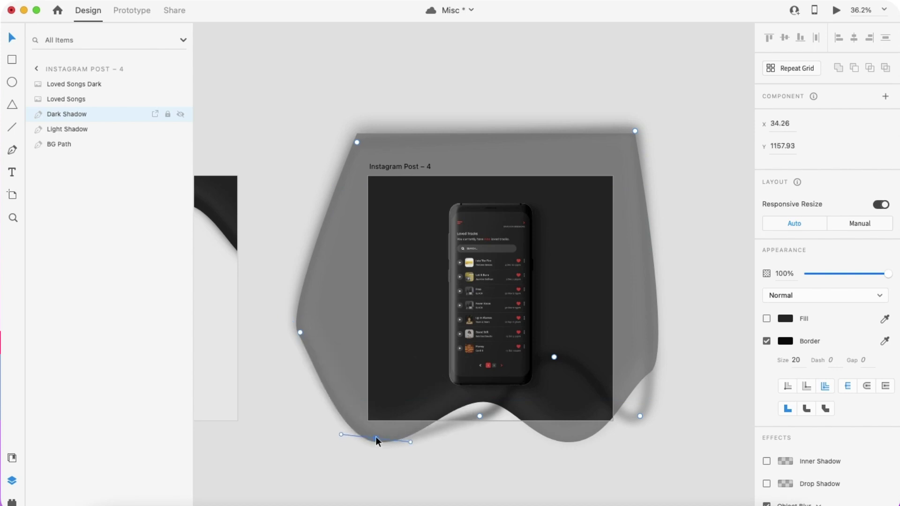
pyautogui.moveTo(479, 416); pyautogui.dragTo(478, 400)
pyautogui.moveTo(554, 357); pyautogui.dragTo(568, 440)
pyautogui.moveTo(640, 416); pyautogui.dragTo(645, 375)
pyautogui.scroll(5, 506, 494)
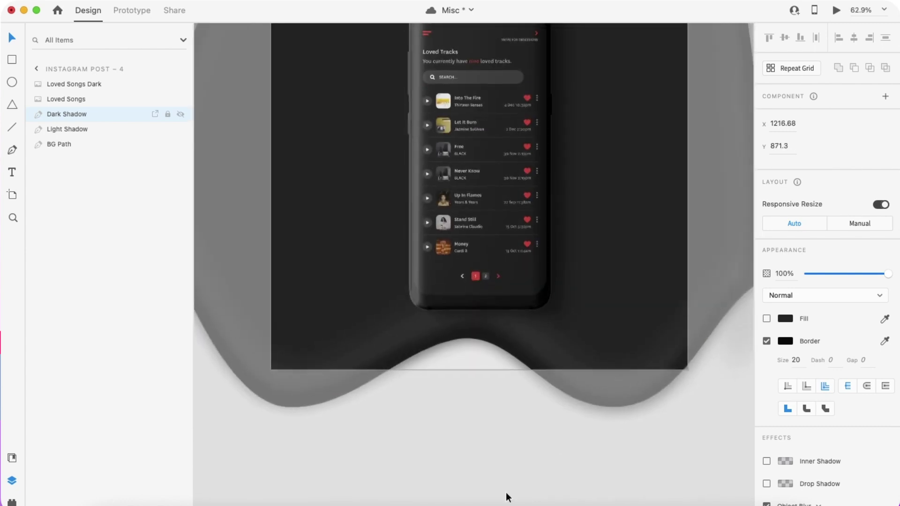
pyautogui.moveTo(614, 404); pyautogui.dragTo(616, 399)
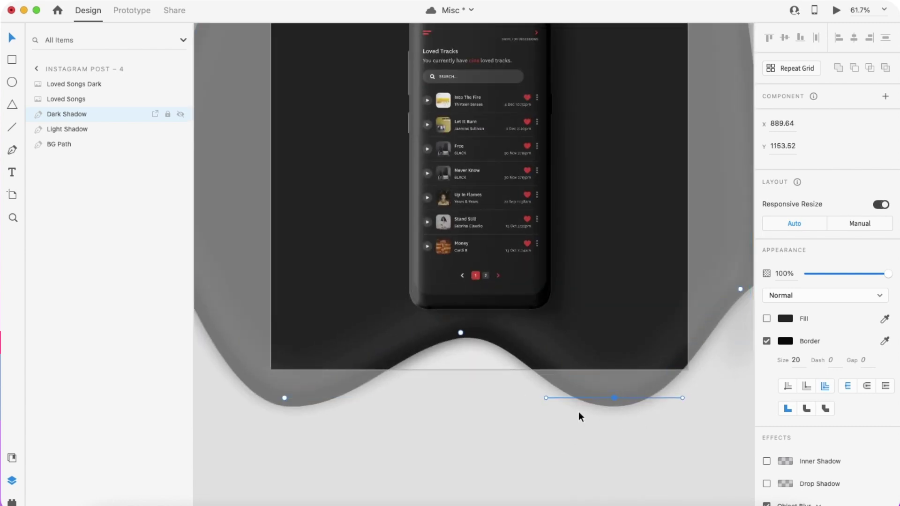
pyautogui.scroll(-5, 615, 400)
pyautogui.click(531, 444)
pyautogui.scroll(-4, 531, 444)
pyautogui.hscroll(-3, 531, 443)
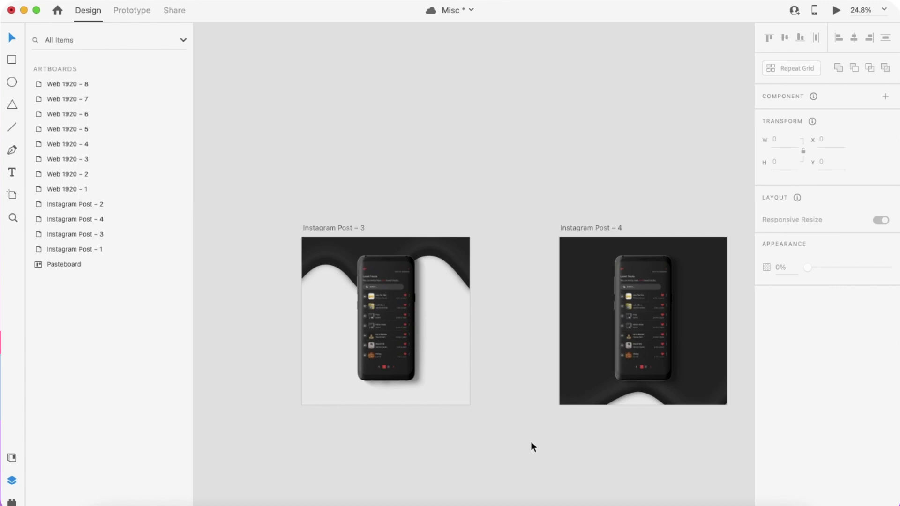
# - Duplicate BG Path on Instagram Post – 3 and place the copy above the Loved Songs Dark mockup
pyautogui.click(332, 230)
pyautogui.scroll(5, 420, 373)
pyautogui.hscroll(-2, 420, 373)
pyautogui.click(462, 254)
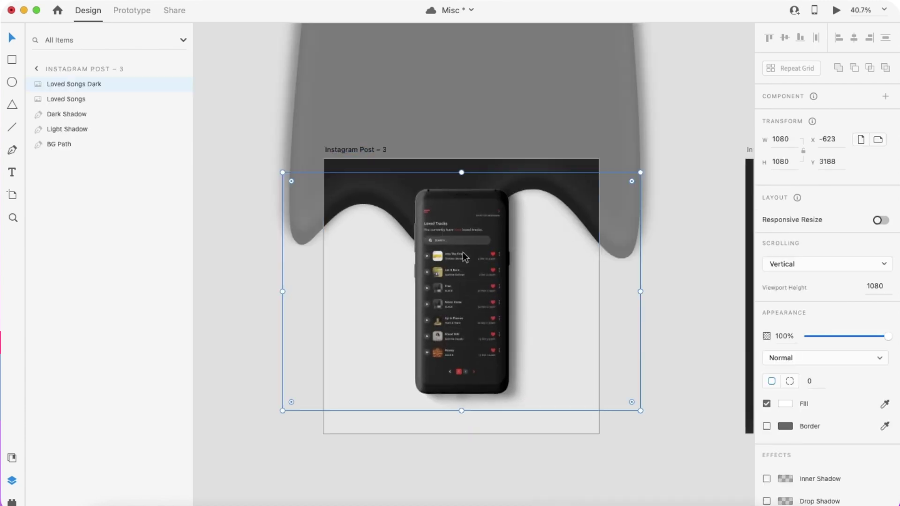
pyautogui.click(71, 144)
pyautogui.click(442, 291)
pyautogui.press('super+v')
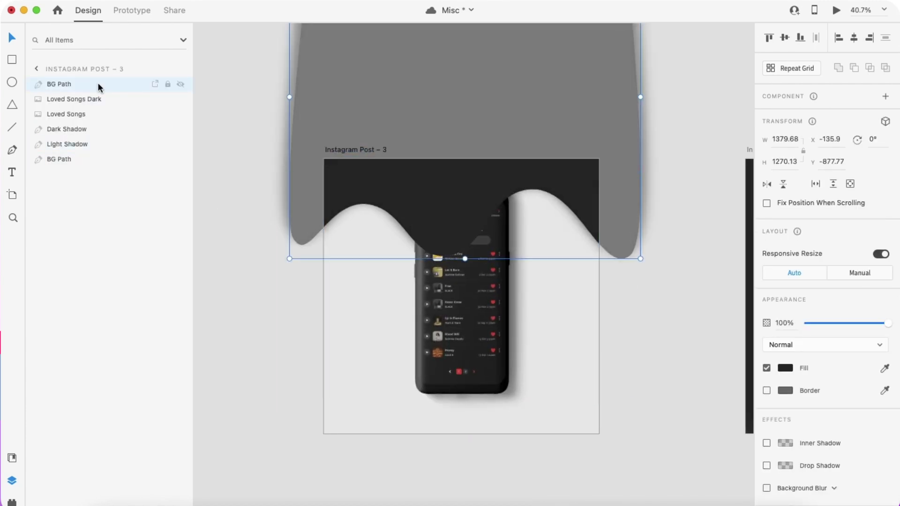
# - Mask the Loved Songs Dark mockup with the BG Path copy using Mask with Shape
pyautogui.keyDown('shift'); pyautogui.click(451, 311); pyautogui.keyUp('shift')
pyautogui.click(124, 1)
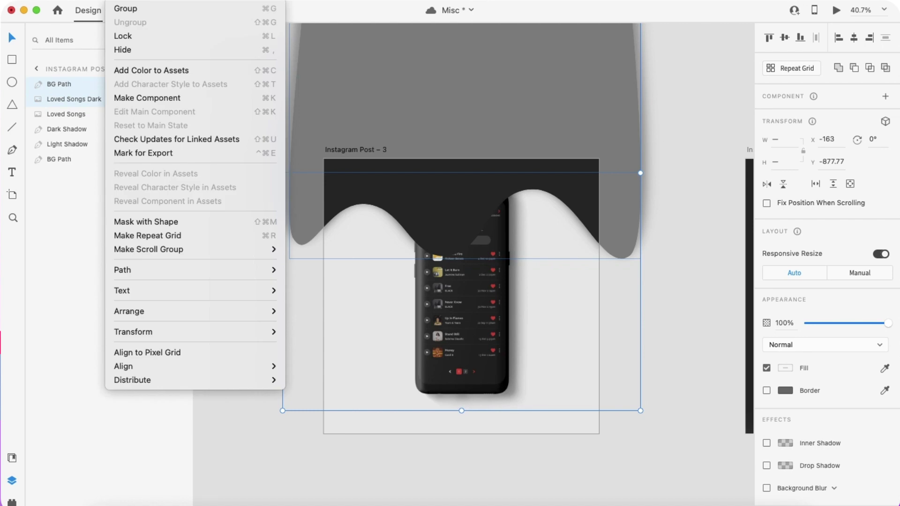
pyautogui.click(176, 219)
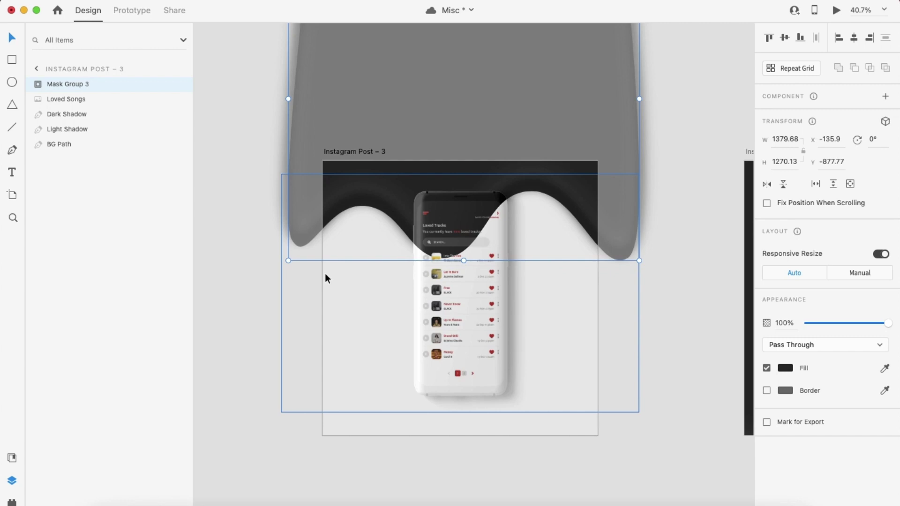
pyautogui.scroll(-3, 324, 274)
pyautogui.press('Escape')
# - Shift Dark Shadow, Light Shadow and the unmasked BG Path on Instagram Post – 3 up together to a selection Y of -1218.77
pyautogui.scroll(3, 367, 269)
pyautogui.click(352, 206)
pyautogui.keyDown('shift'); pyautogui.click(70, 114); pyautogui.keyUp('shift')
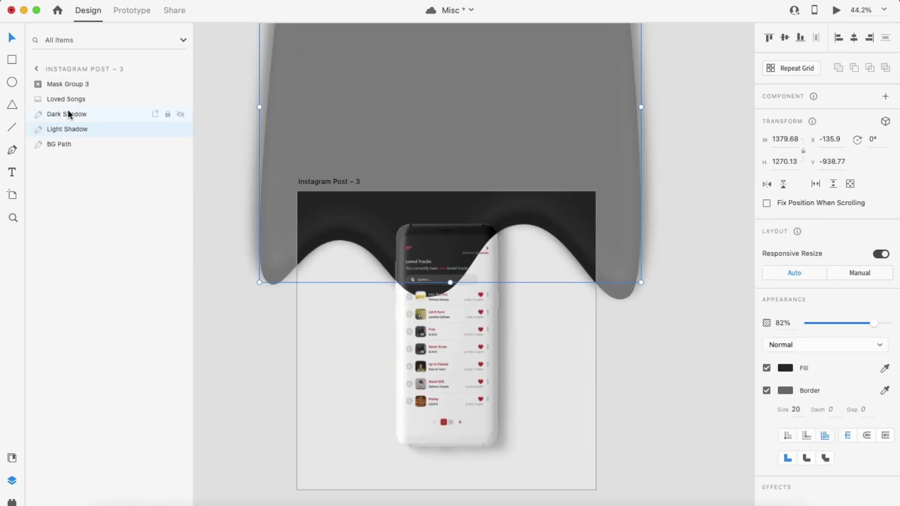
pyautogui.keyDown('shift'); pyautogui.click(74, 146); pyautogui.keyUp('shift')
pyautogui.keyDown('shift'); pyautogui.click(66, 102); pyautogui.keyUp('shift')
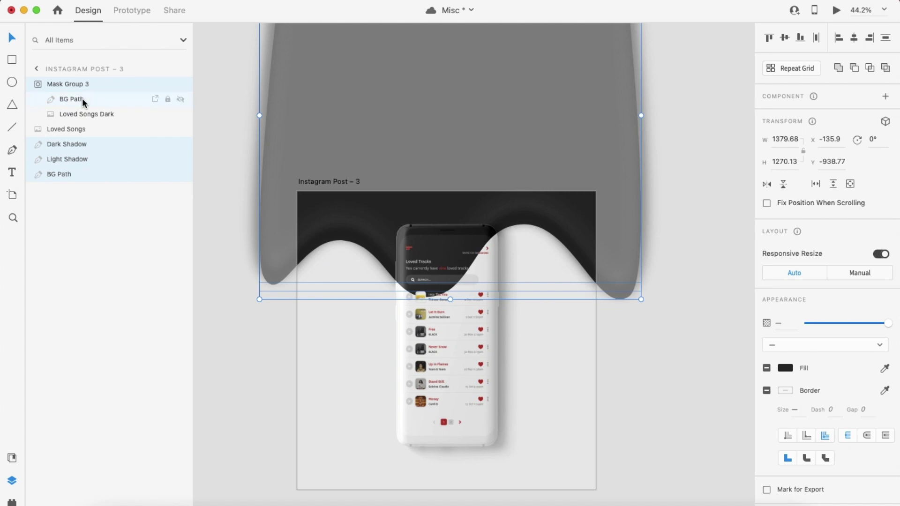
pyautogui.click(71, 99)
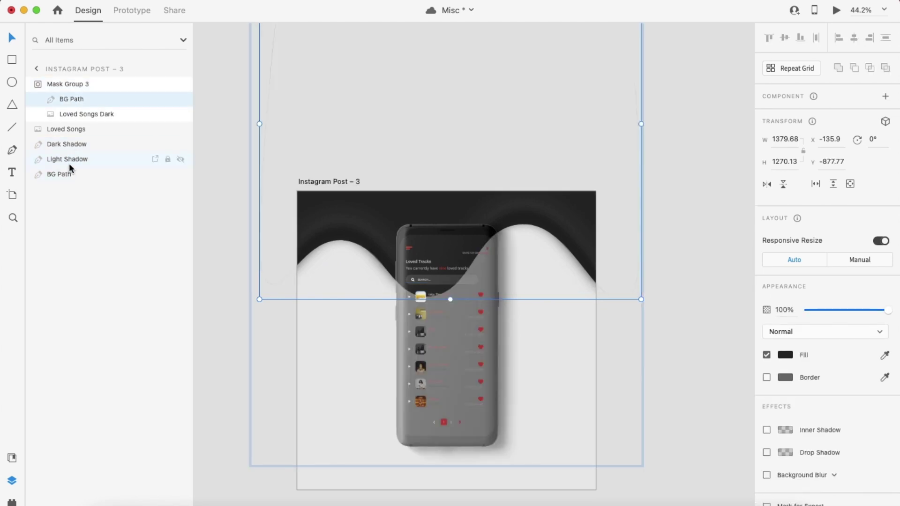
pyautogui.click(70, 172)
pyautogui.keyDown('shift'); pyautogui.click(77, 137); pyautogui.keyUp('shift')
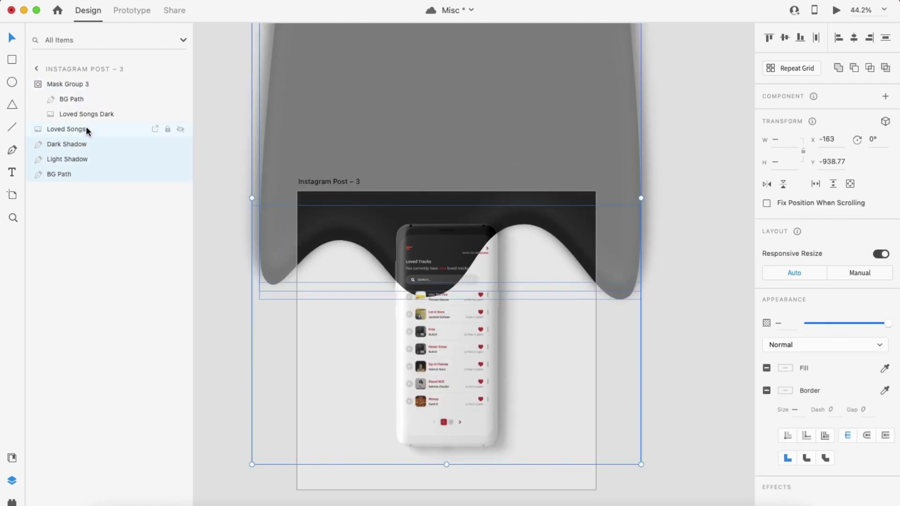
pyautogui.hotkey('shift', 'Up')
pyautogui.hotkey('shift', 'Up')
pyautogui.hotkey('shift', 'Up')
pyautogui.hotkey('shift', 'Up')
pyautogui.hotkey('shift', 'Up')
pyautogui.hotkey('shift', 'Up')
pyautogui.hotkey('shift', 'Up')
pyautogui.hotkey('shift', 'Up')
pyautogui.hotkey('shift', 'Up')
pyautogui.hotkey('shift', 'Up')
pyautogui.hotkey('shift', 'Up')
pyautogui.hotkey('shift', 'Up')
pyautogui.hotkey('shift', 'Up')
pyautogui.hotkey('shift', 'Up')
pyautogui.hotkey('shift', 'Up')
pyautogui.hotkey('shift', 'Up')
pyautogui.scroll(-5, 274, 212)
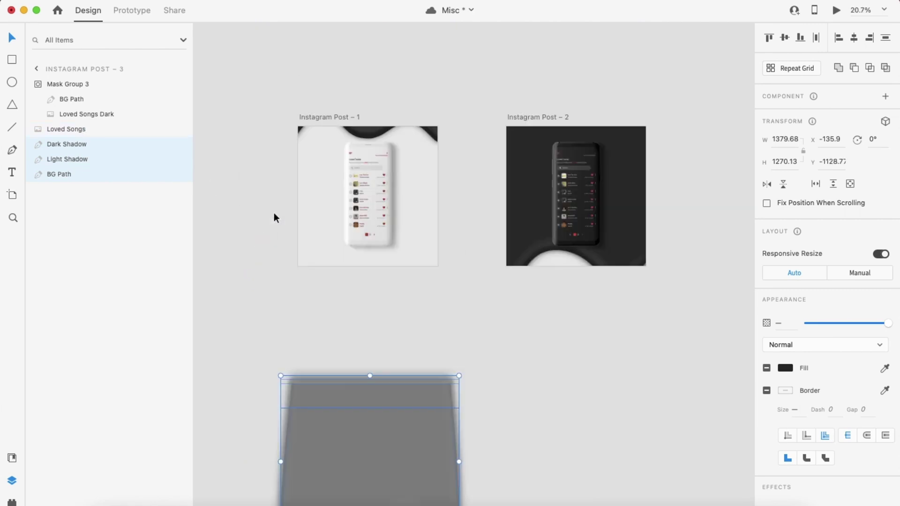
pyautogui.scroll(-3, 274, 212)
pyautogui.scroll(5, 322, 442)
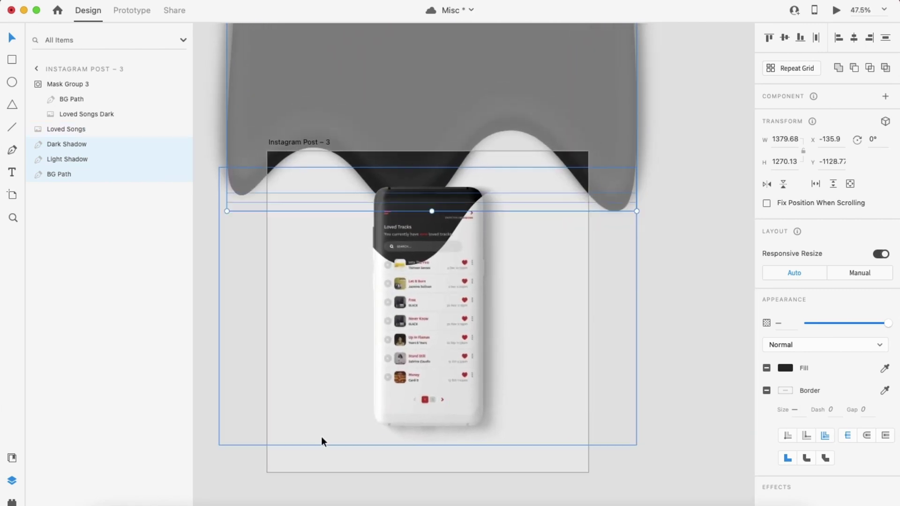
pyautogui.hotkey('shift', 'Up')
pyautogui.hotkey('shift', 'Up')
pyautogui.hotkey('shift', 'Up')
pyautogui.hotkey('shift', 'Up')
pyautogui.hotkey('shift', 'Up')
pyautogui.hotkey('shift', 'Up')
pyautogui.hotkey('shift', 'Up')
pyautogui.hotkey('shift', 'Up')
pyautogui.hotkey('shift', 'Up')
pyautogui.hotkey('shift', 'Up')
pyautogui.hotkey('shift', 'Up')
pyautogui.hotkey('shift', 'Down')
pyautogui.hotkey('shift', 'Down')
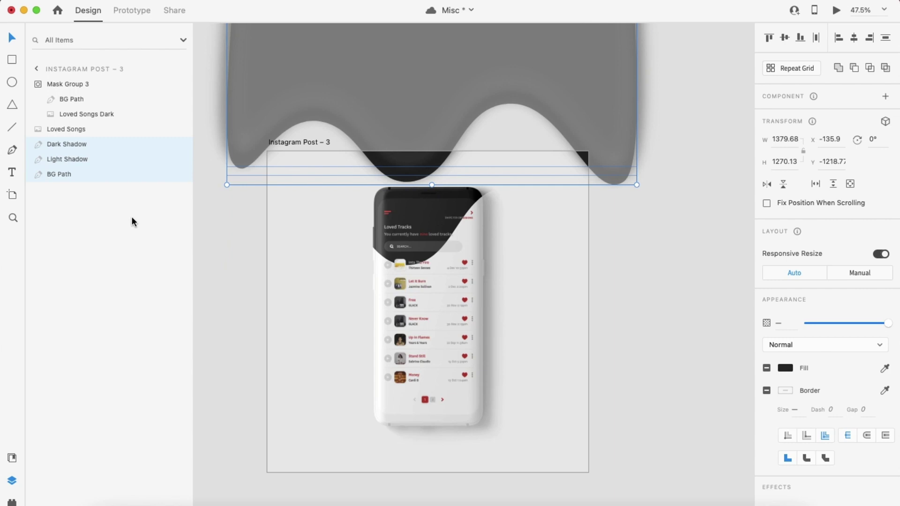
# - Replace the path inside Mask Group 3 with a copy of the raised BG Path
pyautogui.click(67, 175)
pyautogui.click(71, 100)
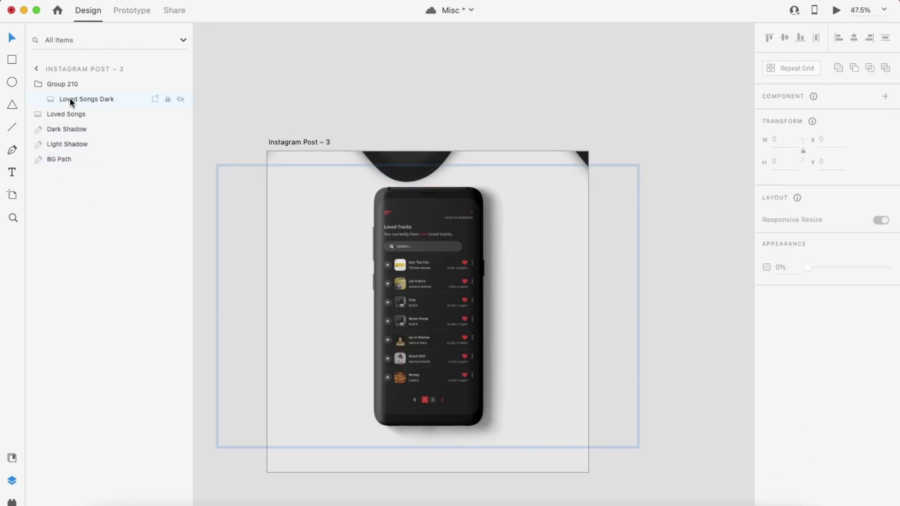
pyautogui.press('super+v')
pyautogui.click(76, 99)
pyautogui.press('Delete')
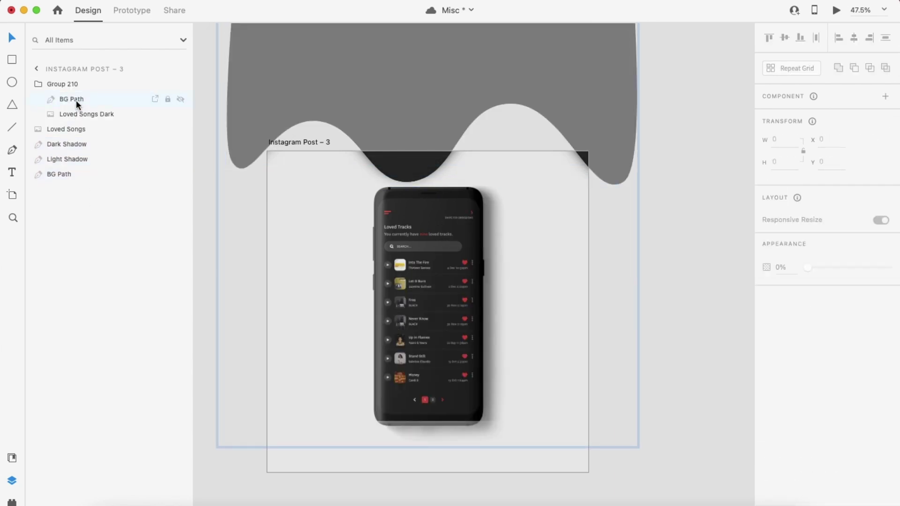
# - Ungroup the BG Path copy and Loved Songs Dark, and mask the dark mockup with that path
pyautogui.click(38, 86)
pyautogui.click(703, 230)
pyautogui.click(37, 88)
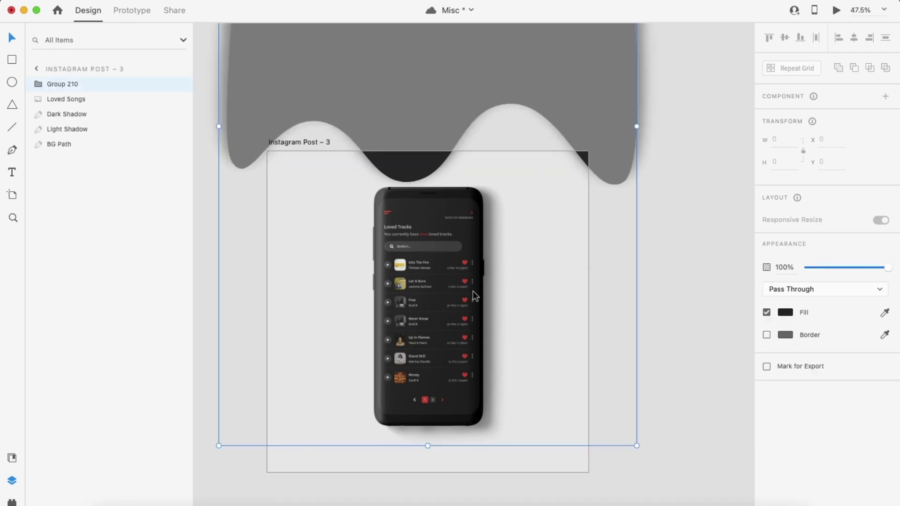
pyautogui.press('super+shift+g')
pyautogui.click(125, 8)
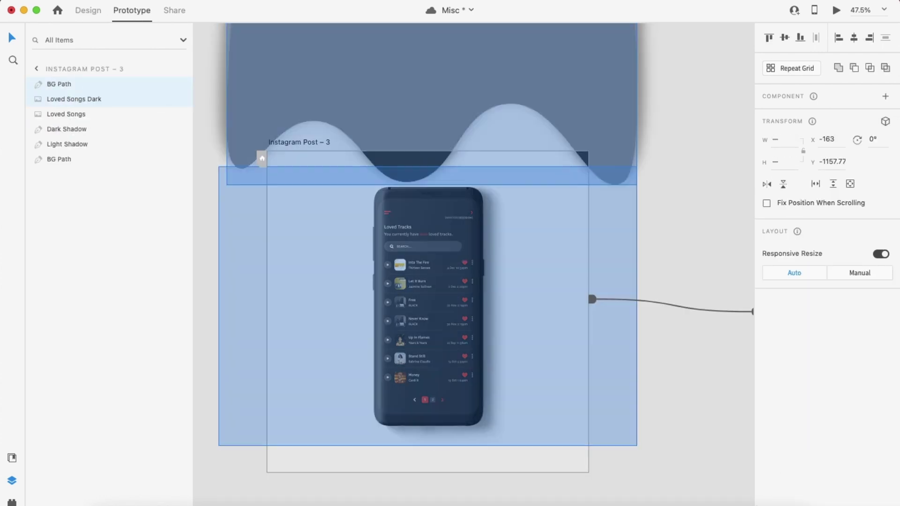
pyautogui.click(89, 11)
pyautogui.click(123, 0)
pyautogui.click(141, 218)
pyautogui.click(691, 253)
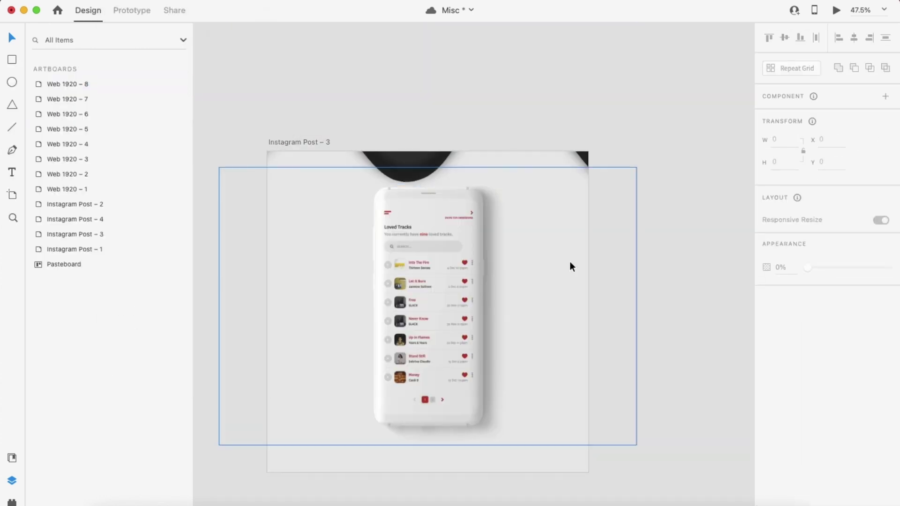
# - Replace Loved Songs Dark on Instagram Post – 4 with a copy of Mask Group 3 from Instagram Post – 3
pyautogui.scroll(-5, 569, 260)
pyautogui.hscroll(3, 569, 260)
pyautogui.click(291, 201)
pyautogui.click(85, 85)
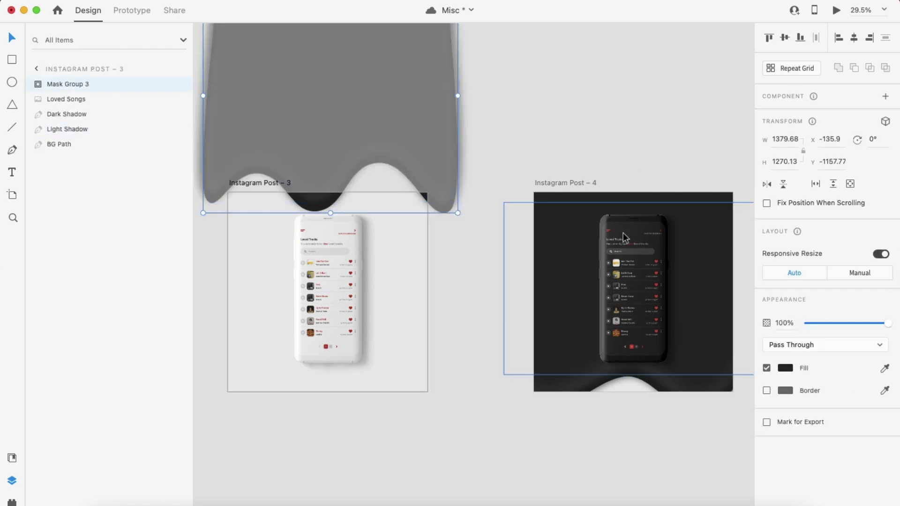
pyautogui.click(623, 233)
pyautogui.hscroll(3, 644, 255)
pyautogui.press('Delete')
pyautogui.press('super+v')
pyautogui.press('super+z')
pyautogui.click(468, 181)
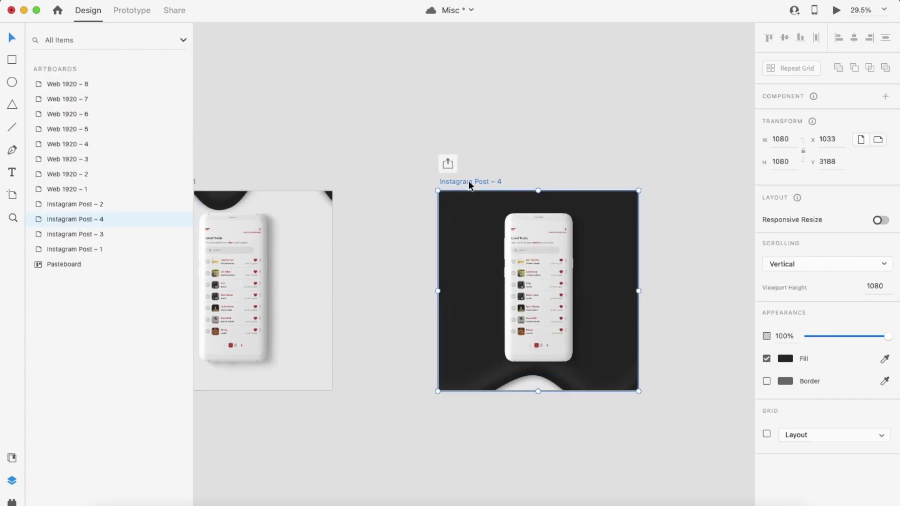
pyautogui.press('super+v')
# - Swap the path inside the pasted Mask Group 3 for a copy of Instagram Post – 4's own BG Path
pyautogui.scroll(3, 578, 279)
pyautogui.scroll(1, 550, 265)
pyautogui.click(37, 84)
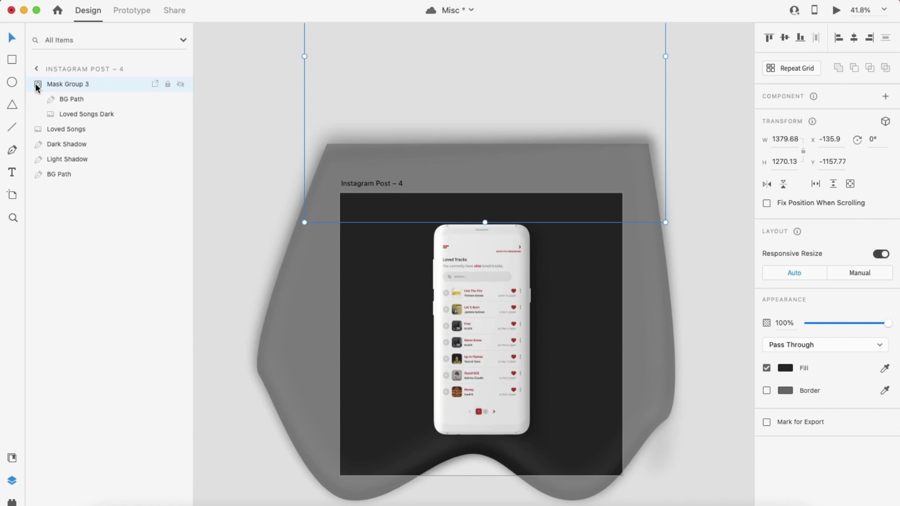
pyautogui.moveTo(60, 178); pyautogui.dragTo(75, 96)
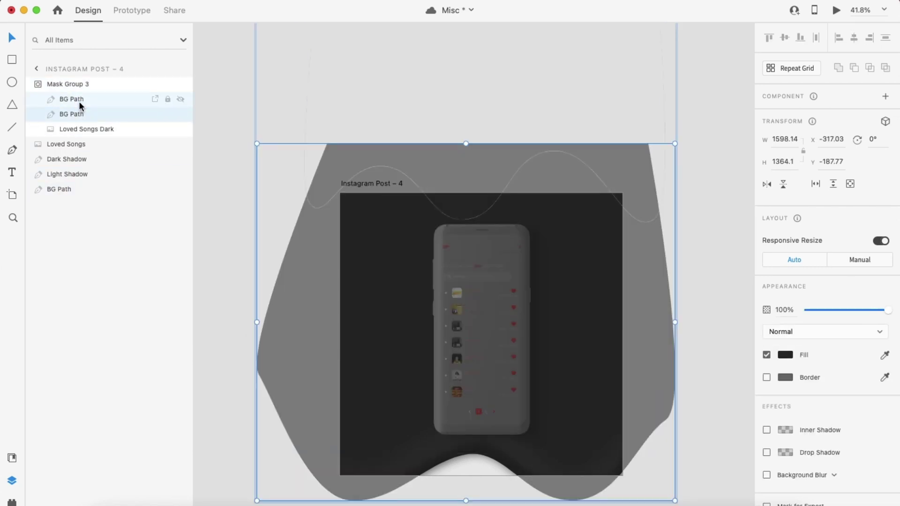
pyautogui.press('Delete')
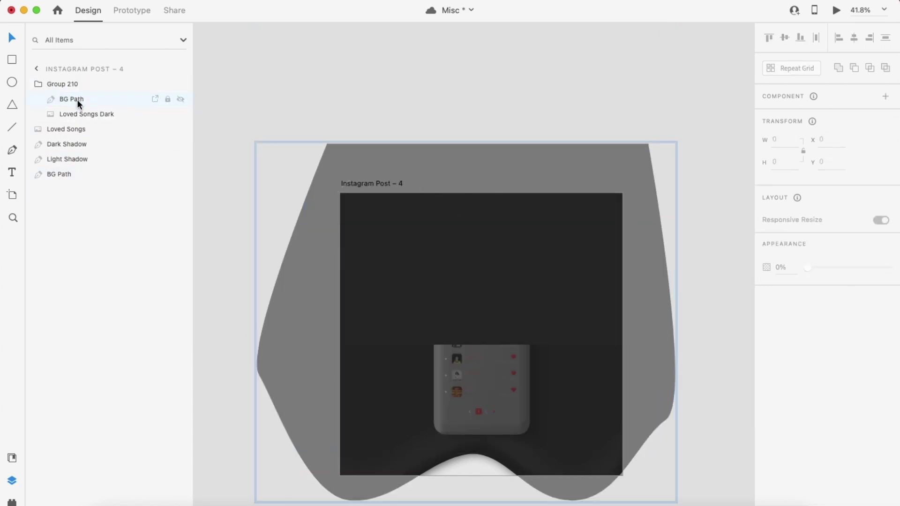
# - Ungroup Group 210 on Instagram Post – 4 and mask Loved Songs Dark with its BG Path copy
pyautogui.click(62, 84)
pyautogui.press('super+shift+g')
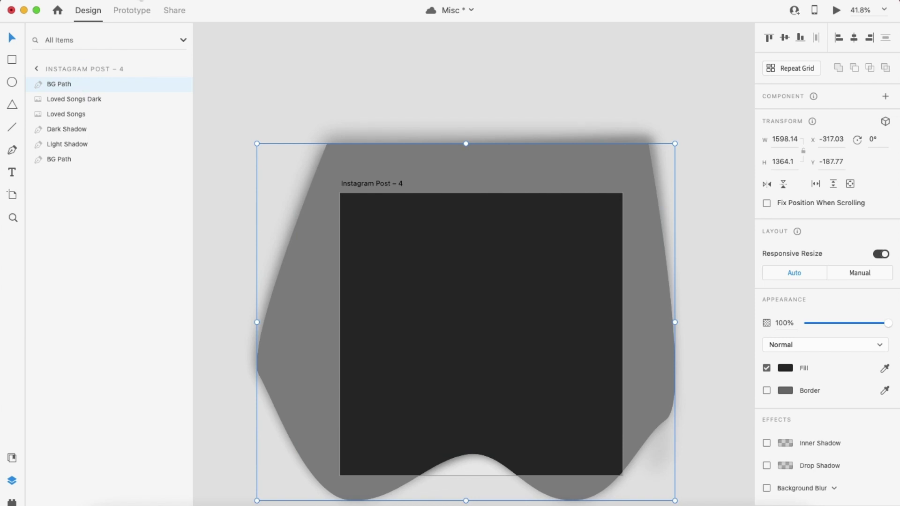
pyautogui.keyDown('shift'); pyautogui.click(86, 99); pyautogui.keyUp('shift')
pyautogui.rightClick(99, 96)
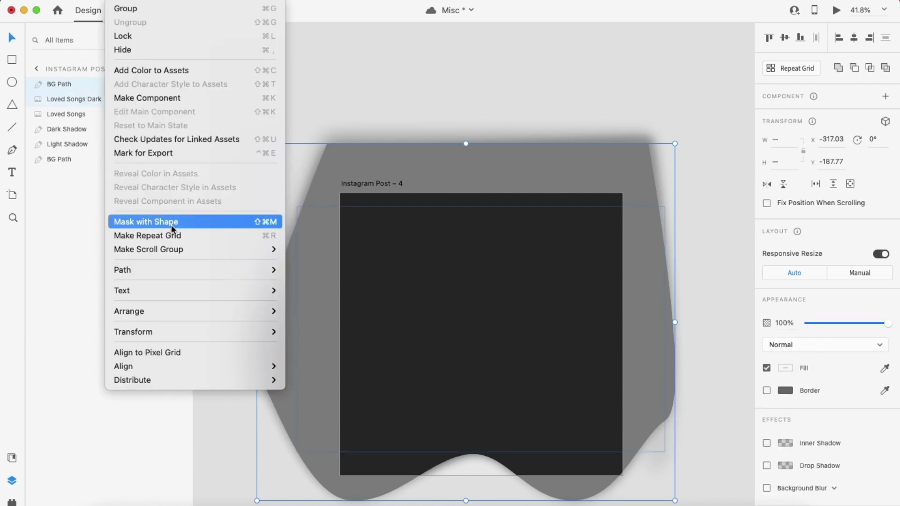
pyautogui.click(173, 225)
pyautogui.doubleClick(73, 83)
pyautogui.scroll(-2, 526, 284)
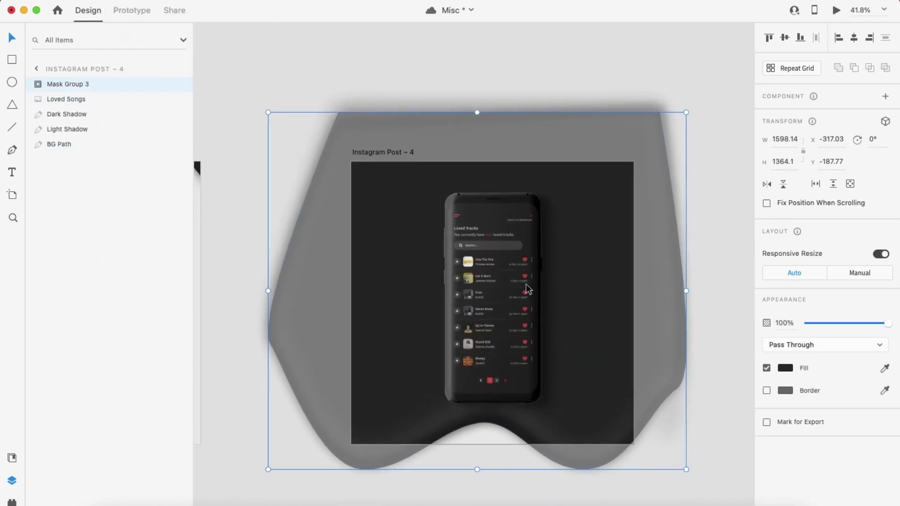
# - Preview the light-to-dark transition starting from Instagram Post – 3, and close the preview
pyautogui.scroll(-5, 525, 284)
pyautogui.hscroll(-3, 526, 284)
pyautogui.click(324, 206)
pyautogui.scroll(4, 323, 207)
pyautogui.click(836, 10)
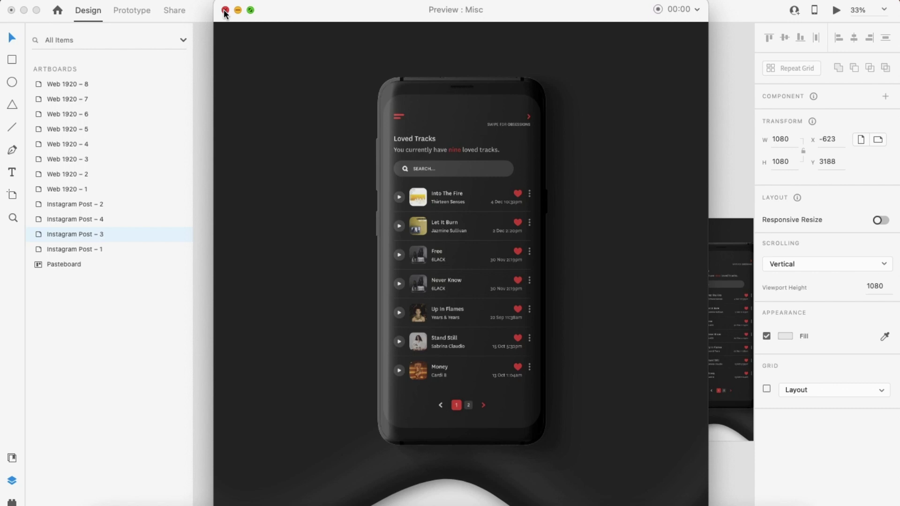
pyautogui.click(225, 9)
# - Move the middle wave anchor of Light Shadow on Instagram Post – 4 to about X 511, Y 939
pyautogui.hscroll(4, 617, 322)
pyautogui.scroll(-2, 617, 322)
pyautogui.scroll(5, 609, 330)
pyautogui.click(597, 342)
pyautogui.scroll(-3, 598, 341)
pyautogui.press('Return')
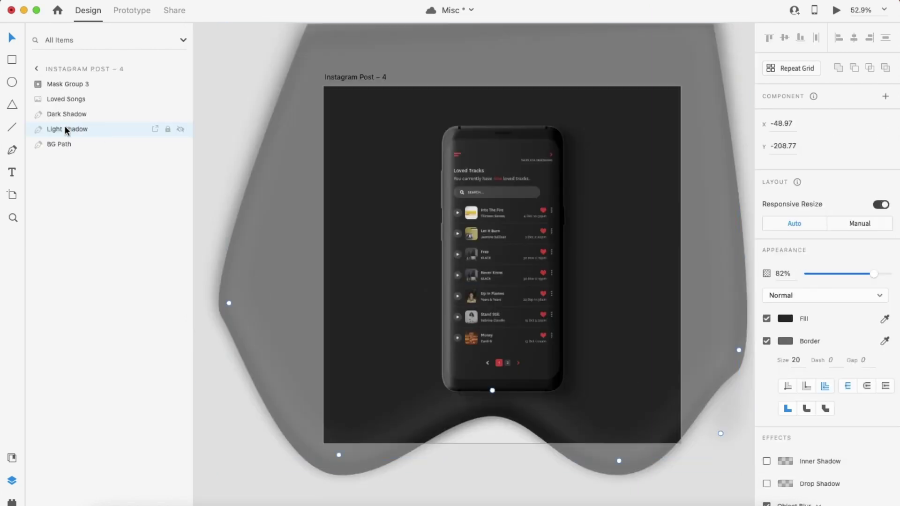
pyautogui.hscroll(1, 244, 178)
pyautogui.click(72, 143)
pyautogui.press('Return')
pyautogui.click(68, 130)
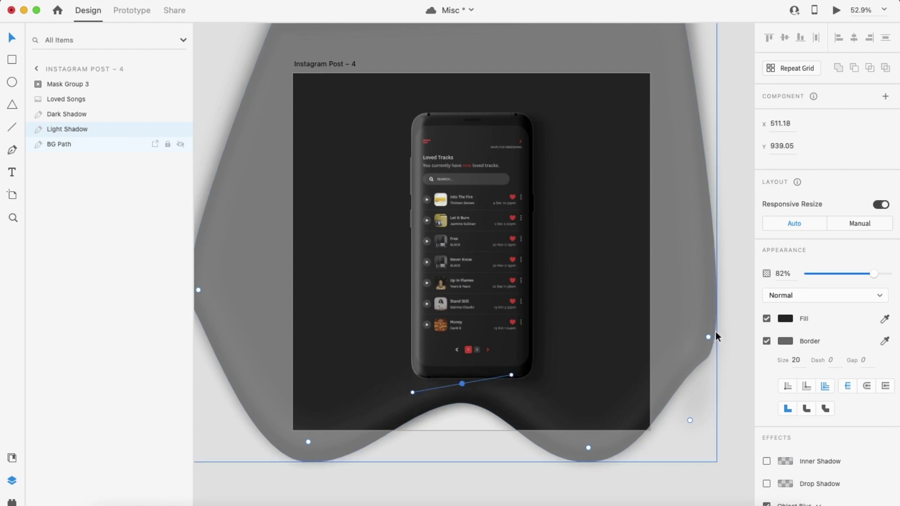
# - Match Instagram Post – 3's Auto-Animate interaction to Instagram Post – 1's, with Ease In-Out easing and a 3.5 s duration
pyautogui.scroll(-5, 706, 337)
pyautogui.click(588, 142)
pyautogui.scroll(-5, 587, 142)
pyautogui.scroll(4, 588, 142)
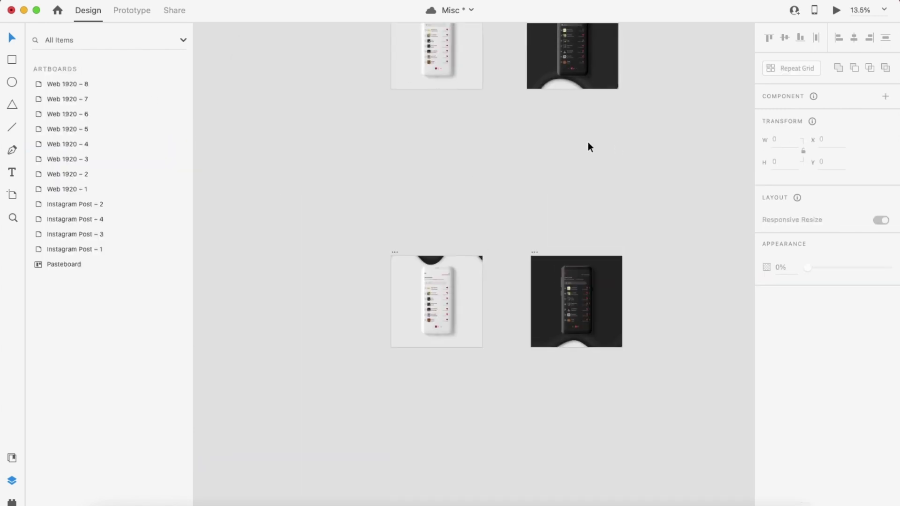
pyautogui.click(390, 76)
pyautogui.click(131, 10)
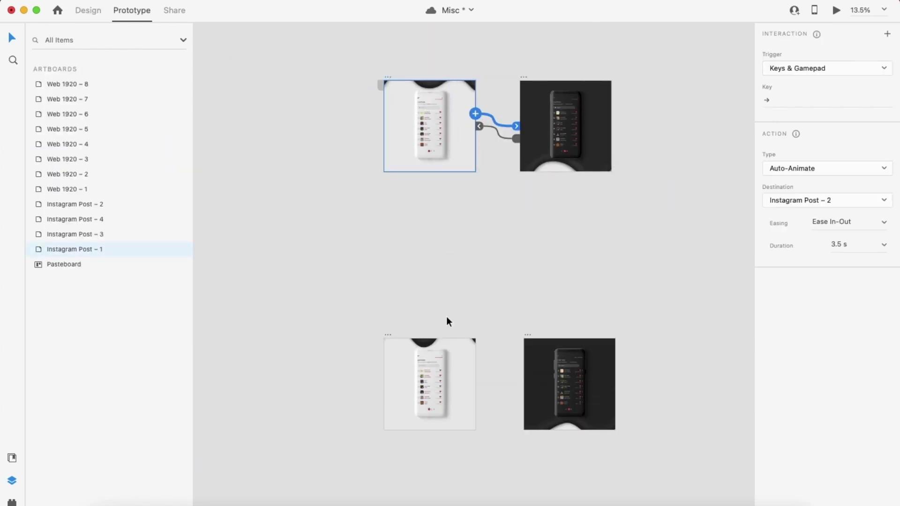
pyautogui.scroll(3, 446, 322)
pyautogui.scroll(-2, 459, 216)
pyautogui.scroll(1, 493, 228)
pyautogui.hscroll(1, 493, 229)
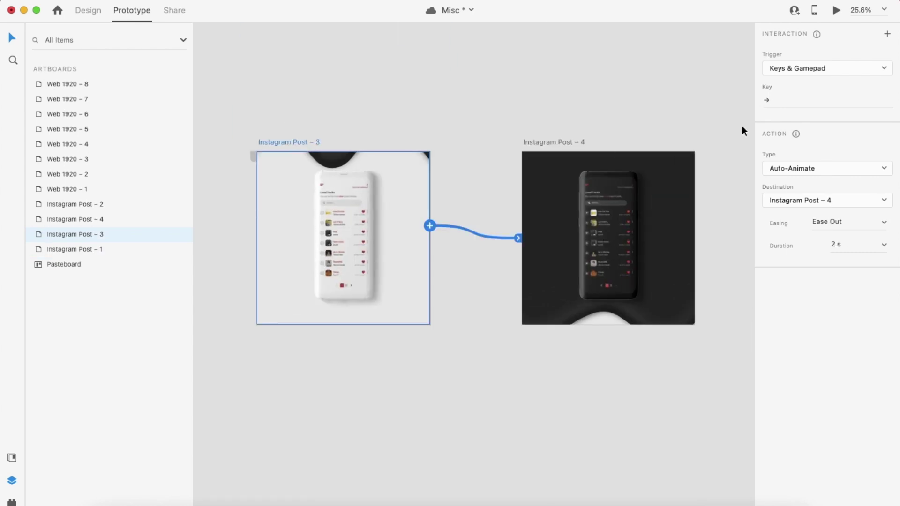
pyautogui.click(883, 222)
pyautogui.click(849, 265)
# - Add a return interaction from Instagram Post – 4 to Instagram Post – 3
pyautogui.click(568, 143)
pyautogui.moveTo(694, 226); pyautogui.dragTo(429, 212)
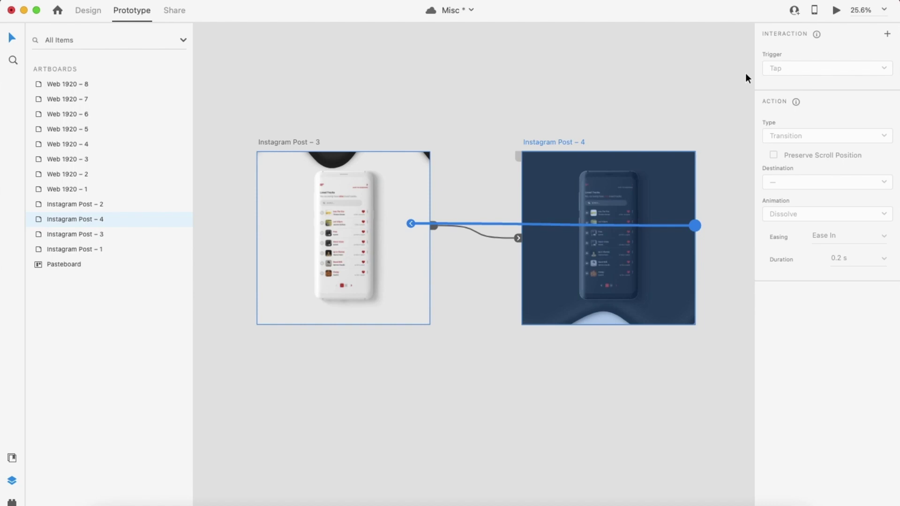
pyautogui.click(789, 97)
# - Preview the transition with its new easing and duration, and return to design mode
pyautogui.click(836, 10)
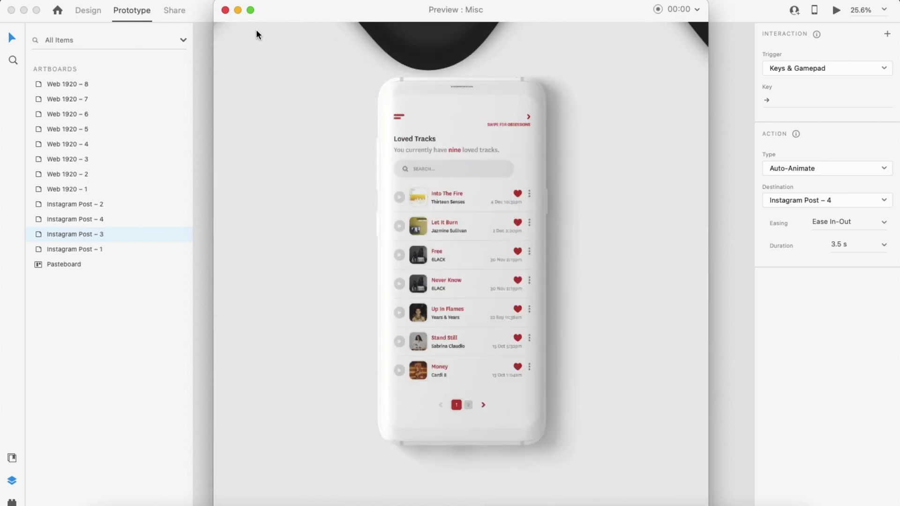
pyautogui.click(225, 10)
pyautogui.click(88, 10)
# - Compare the anchor points of BG Path and Light Shadow on Instagram Post – 4
pyautogui.click(537, 255)
pyautogui.hscroll(1, 586, 296)
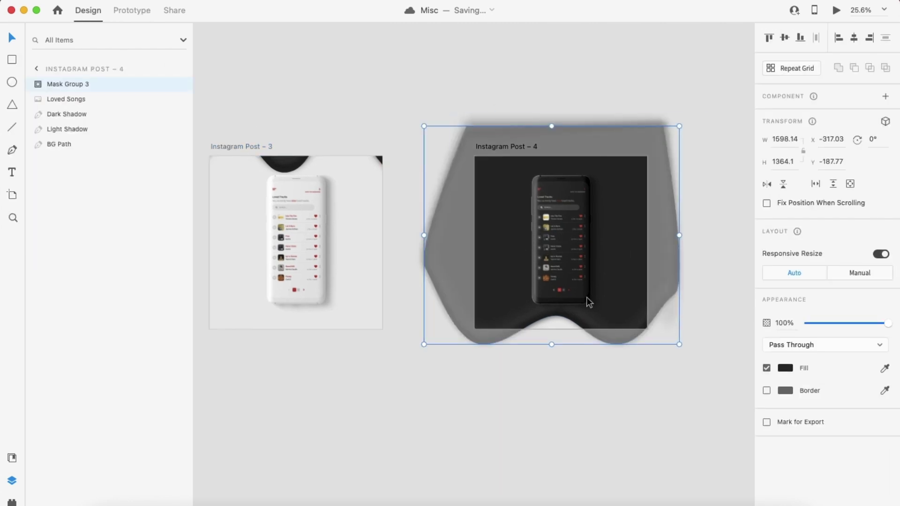
pyautogui.scroll(5, 586, 297)
pyautogui.scroll(2, 516, 299)
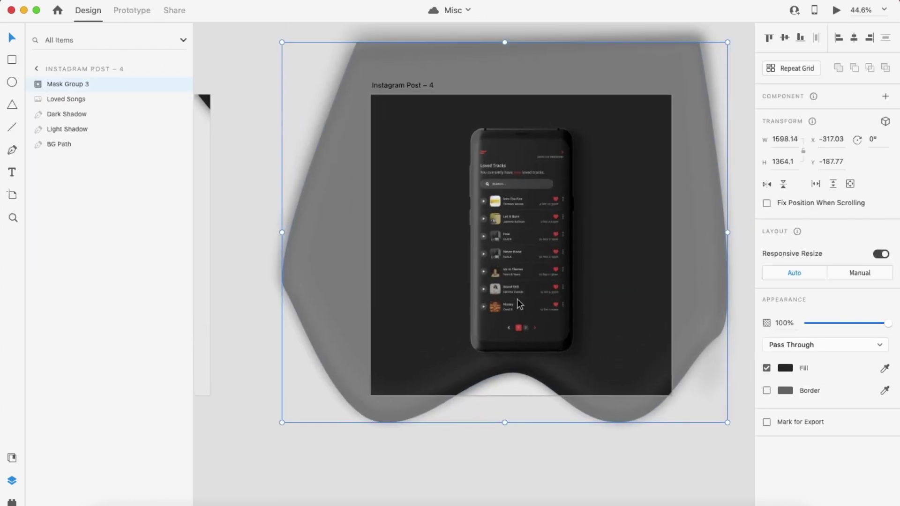
pyautogui.click(69, 144)
pyautogui.click(63, 128)
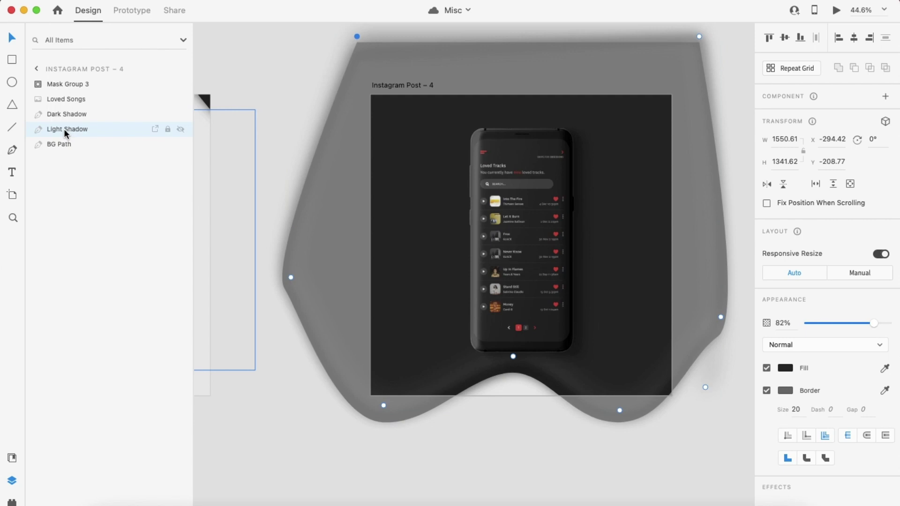
pyautogui.scroll(-5, 346, 66)
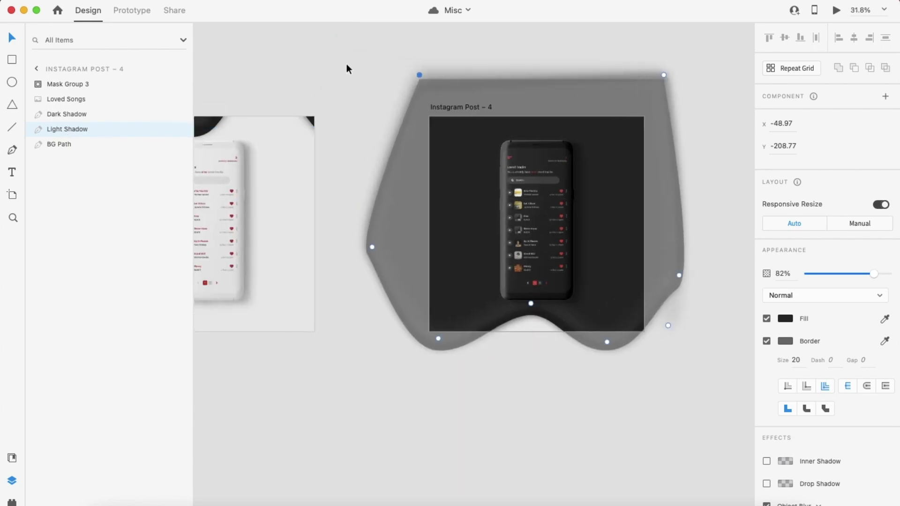
# - Preview the prototype again starting from Instagram Post – 3, checking the wave shadows, and close the preview
pyautogui.click(353, 60)
pyautogui.click(262, 146)
pyautogui.click(834, 10)
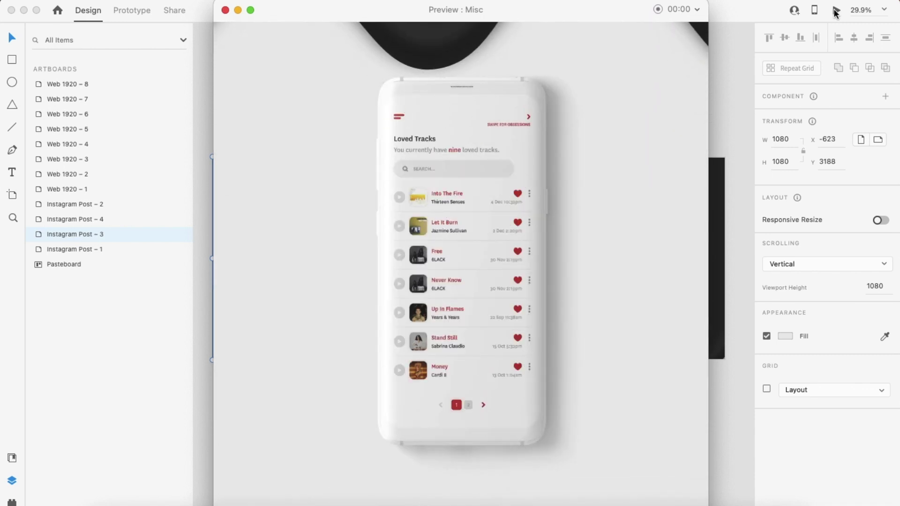
pyautogui.click(225, 10)
# - Replace Light Shadow on Instagram Post – 4 with Instagram Post – 3's copy, placed directly above BG Path at Y -228.77
pyautogui.click(352, 146)
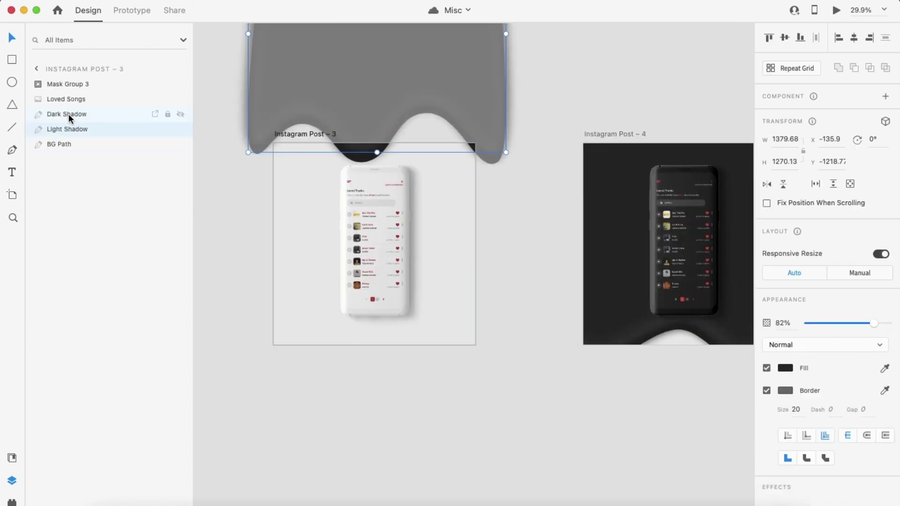
pyautogui.hscroll(4, 592, 203)
pyautogui.scroll(2, 580, 219)
pyautogui.click(580, 219)
pyautogui.press('super+v')
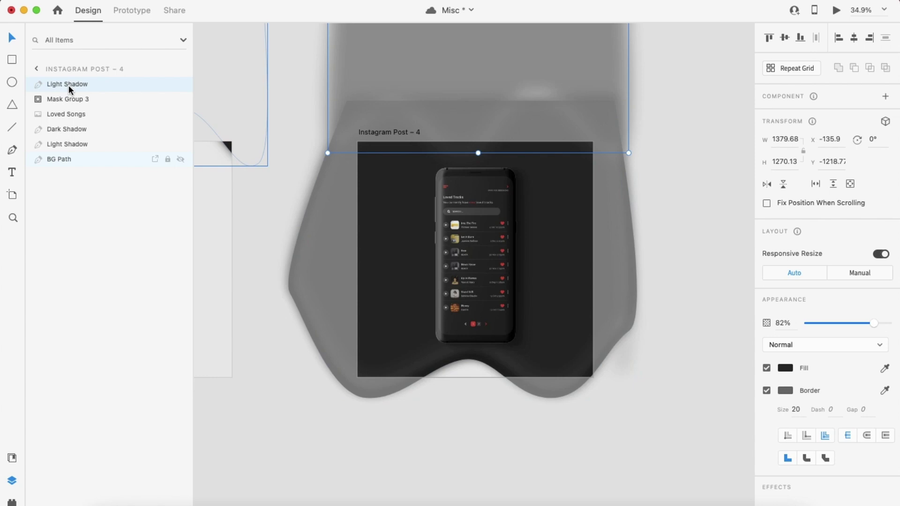
pyautogui.moveTo(69, 86); pyautogui.dragTo(83, 146)
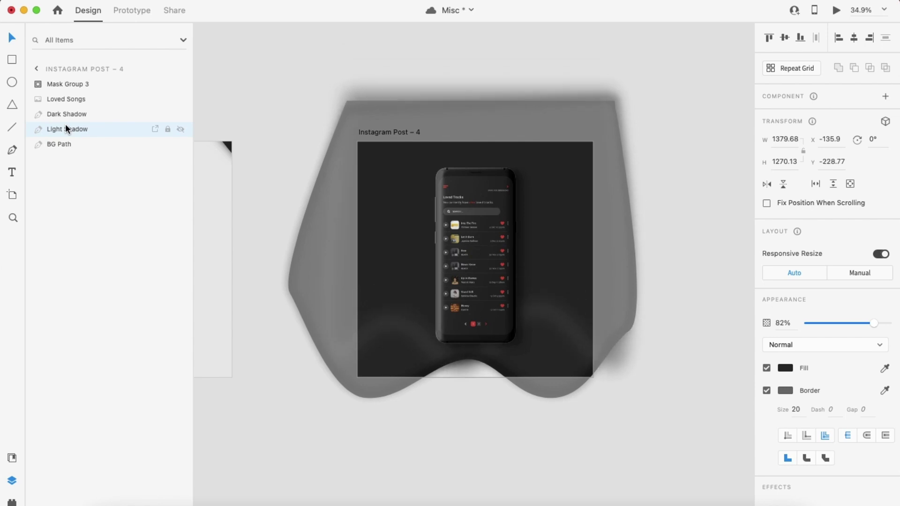
# - Reshape the pasted Light Shadow on Instagram Post – 4 by moving its side and wave anchors to follow BG Path's outline
pyautogui.scroll(2, 276, 283)
pyautogui.moveTo(419, 333); pyautogui.dragTo(393, 416)
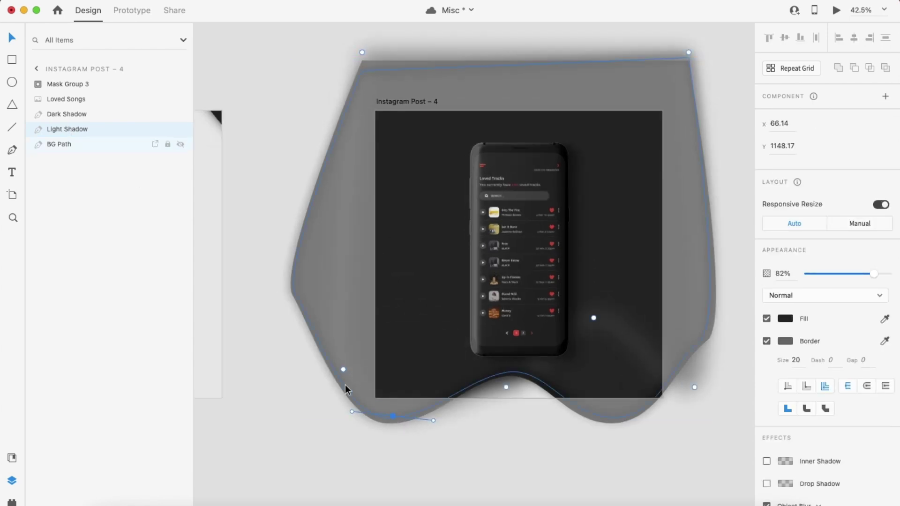
pyautogui.moveTo(298, 294); pyautogui.dragTo(296, 293)
pyautogui.click(506, 388)
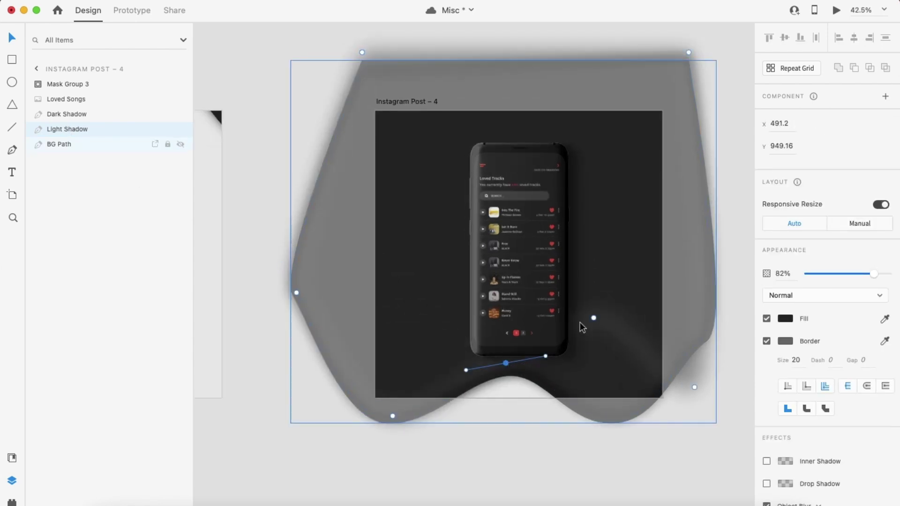
pyautogui.moveTo(694, 387); pyautogui.dragTo(703, 320)
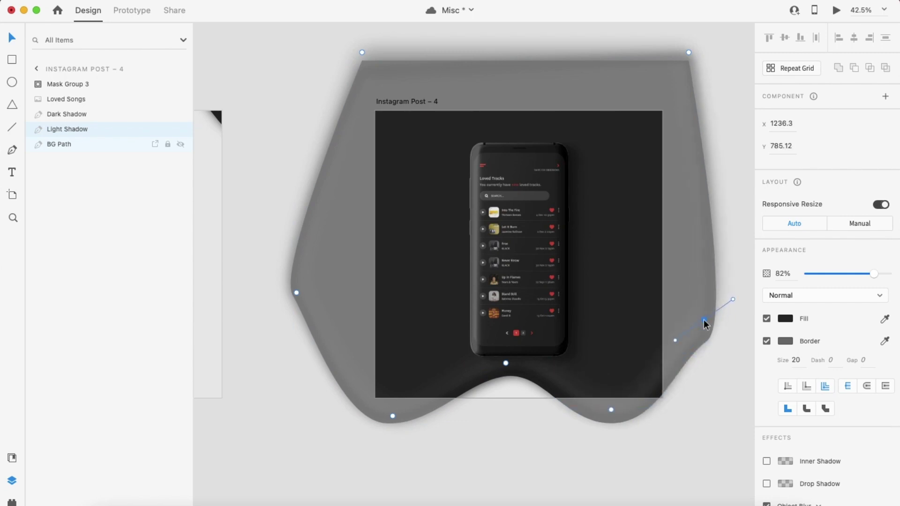